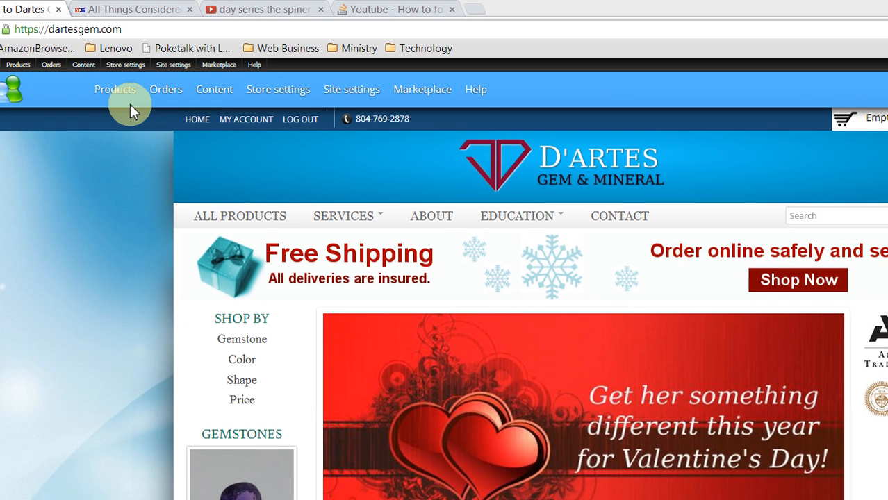
- Start adding a new Gemstone display product and title it "Ruby 8.88ct"
click(38, 47)
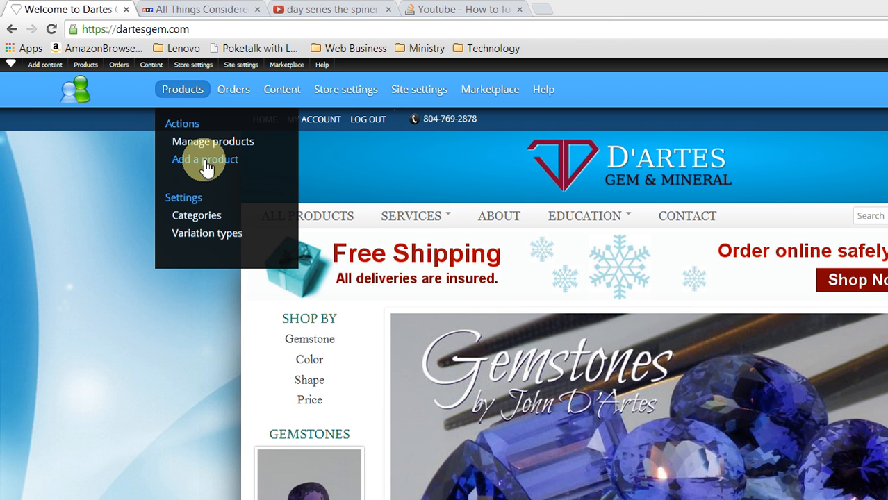
click(206, 160)
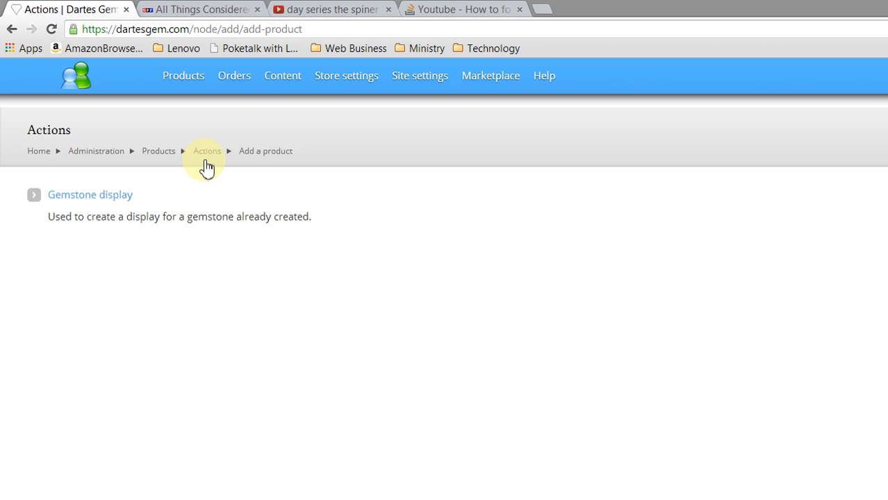
click(114, 195)
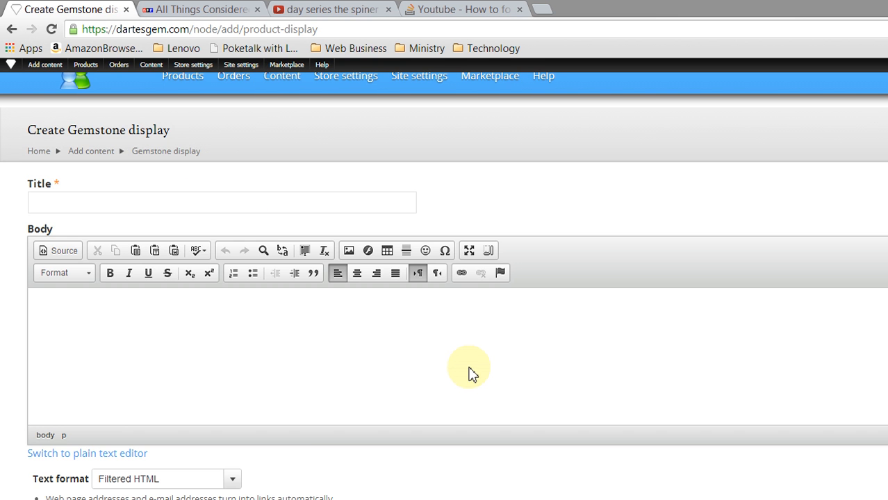
click(299, 204)
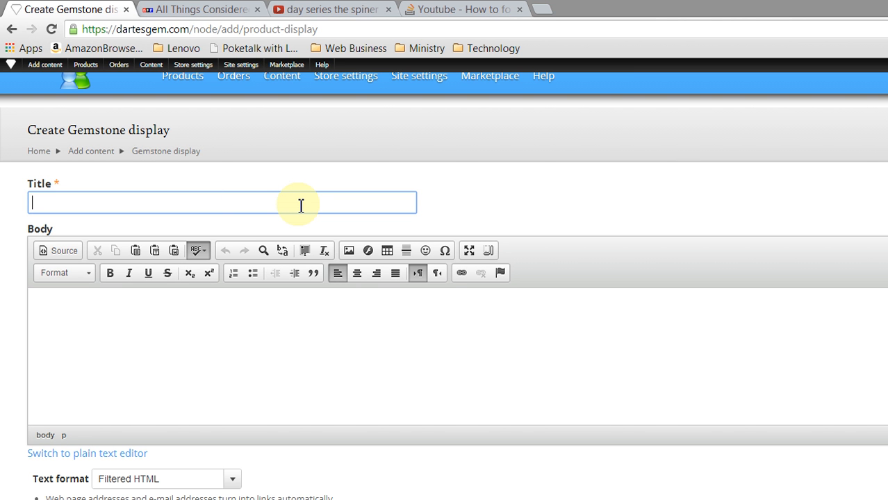
text(Ruby 8.88ct)
- Write the body text "This ruby is for training purposes only and will be deleted as soon as this tutorial is completed."
key(Tab)
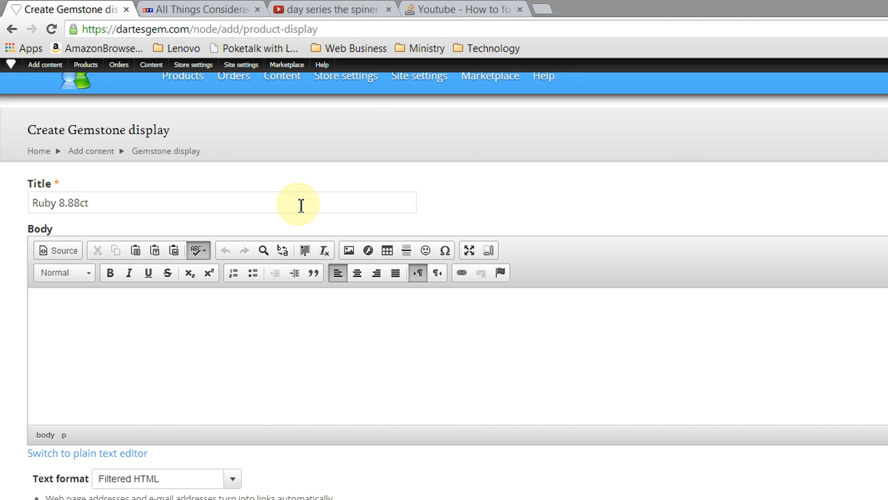
text(This tub)
key(BackSpace)
key(BackSpace)
key(BackSpace)
text(rby)
key(BackSpace)
key(BackSpace)
text(iby)
key(BackSpace)
key(BackSpace)
key(BackSpace)
key(BackSpace)
text(uby is for)
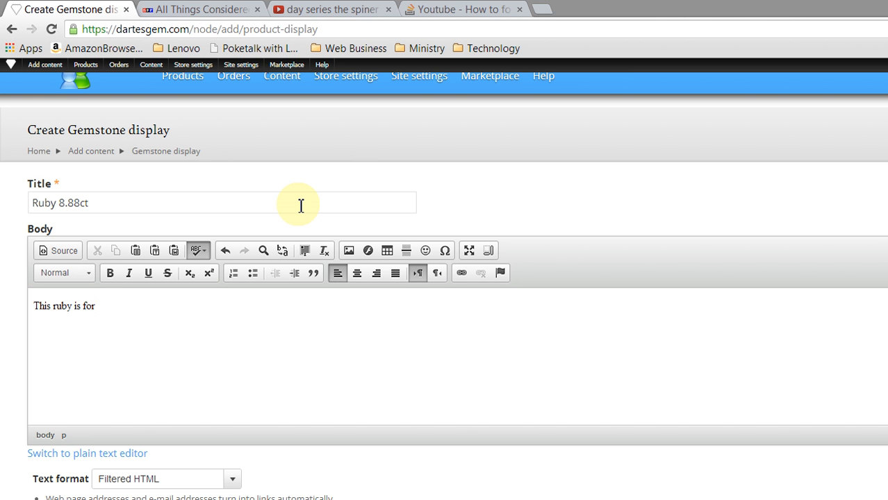
text( training purposes only and wi)
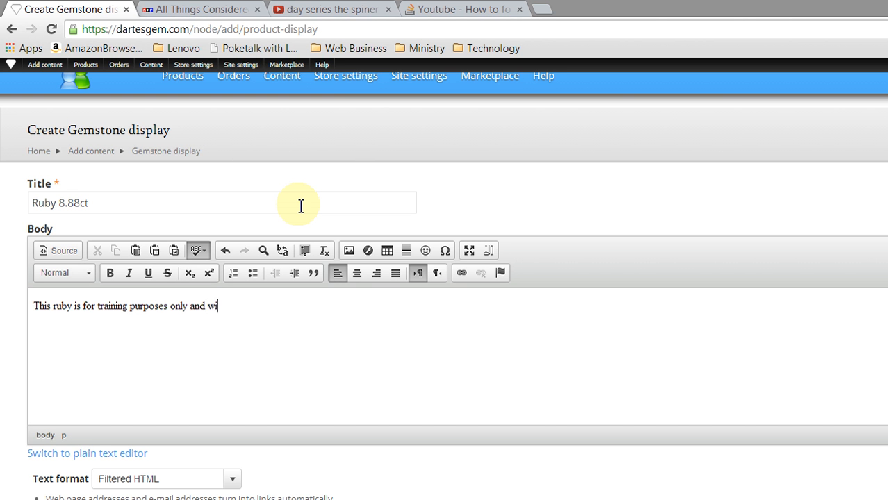
text(ll be deleted as soon as this tutor)
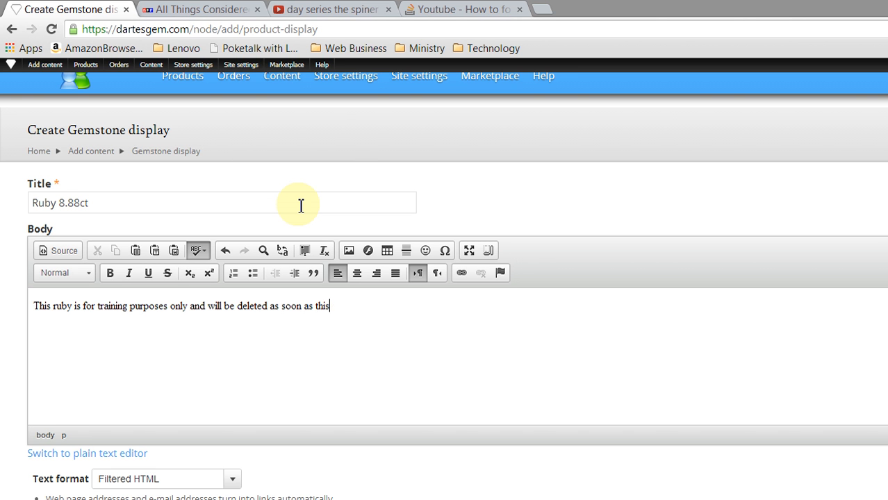
text(ial is completed.)
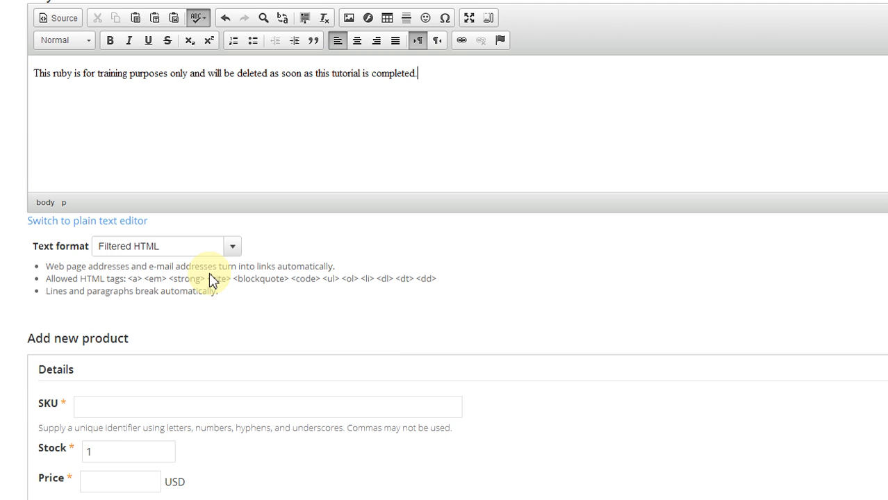
- Begin the new product's SKU with the gem name and carat weight as RUBY0888
scroll(366, 317, down, 2)
click(271, 258)
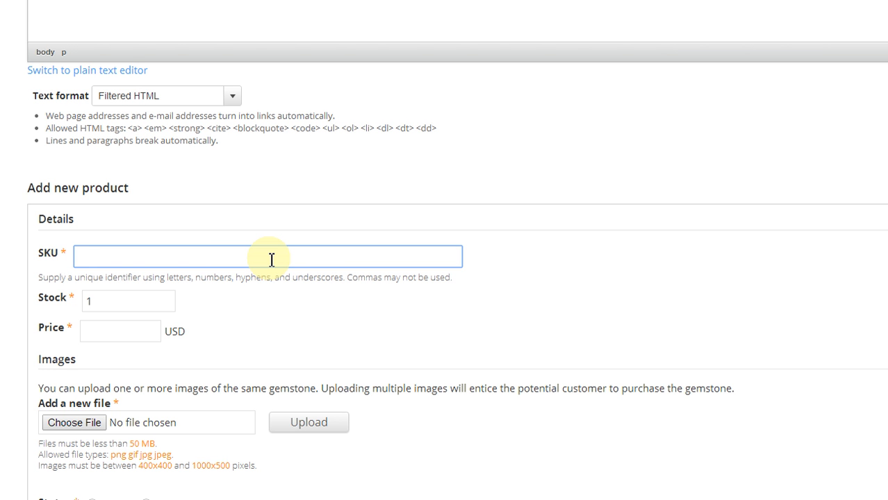
text(RUBY)
text(0888)
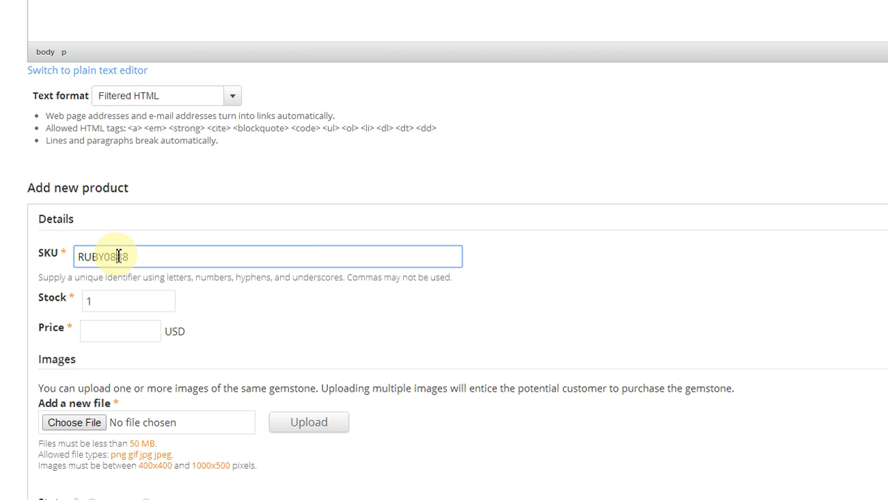
key(Left)
key(Left)
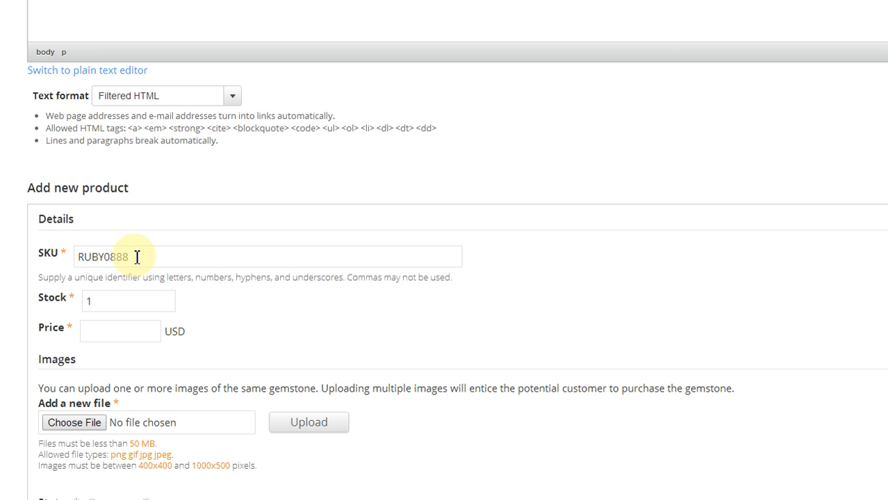
- Check the SKU pattern on the existing tourmaline product, and append the color code RED to the ruby's SKU
key(alt+Tab)
key(alt+Tab)
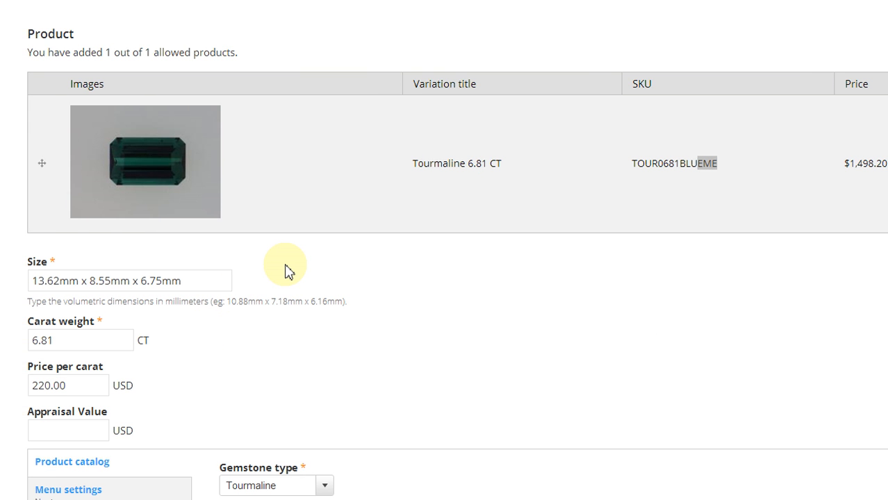
key(alt+Tab)
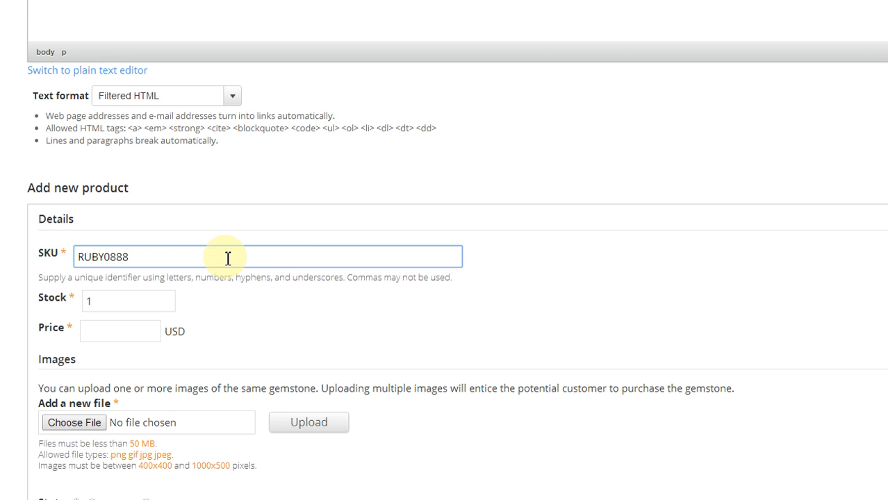
text(RED)
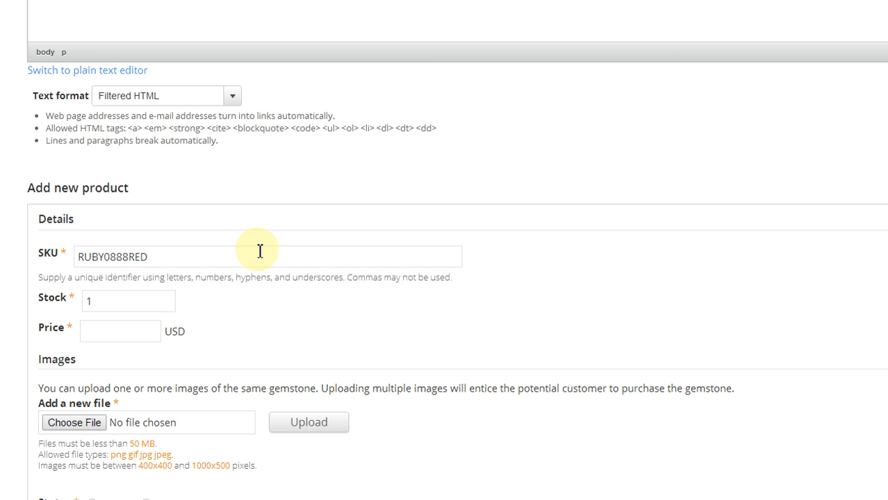
- Consult the tourmaline's SKU ending, complete the ruby's SKU as RUBY0888REDEME, and set its price to 995.00 USD
key(alt+Tab)
key(alt+Tab)
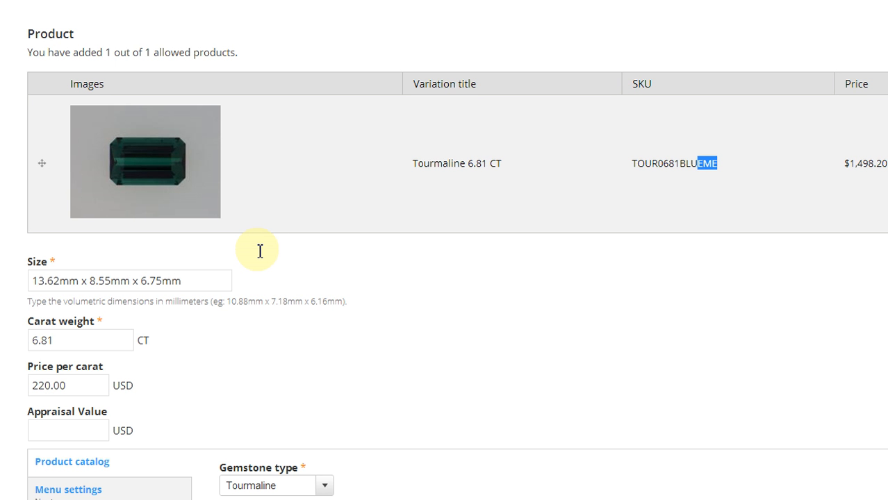
key(alt+Tab)
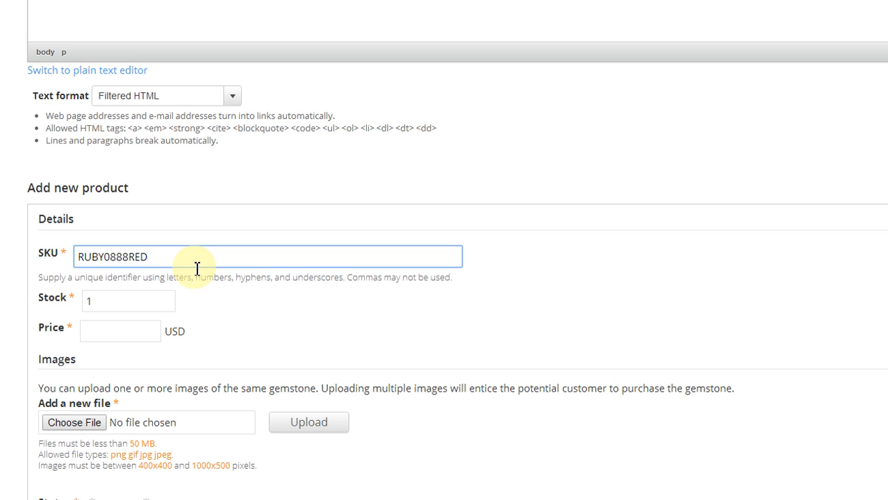
text(EME)
click(140, 330)
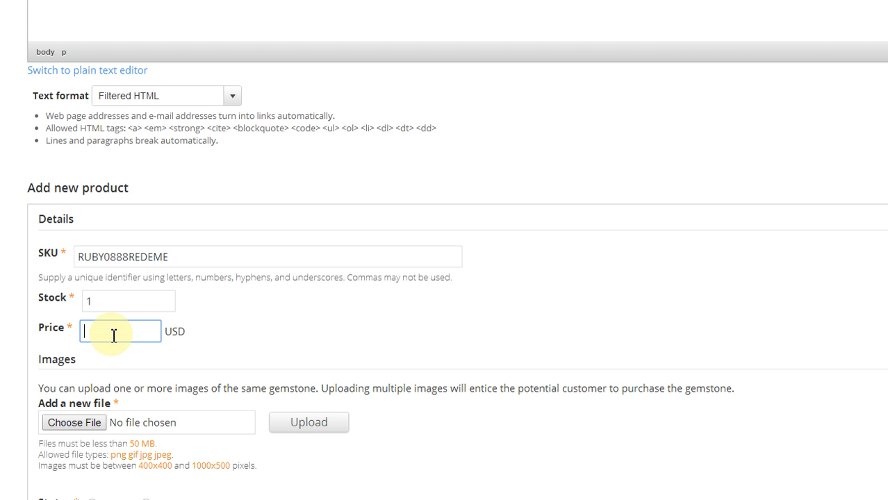
text(995.00)
- Browse for the product image in the "images for tutorial" folder inside Garza Web Design, customers, Dartez, images
scroll(208, 384, down, 2)
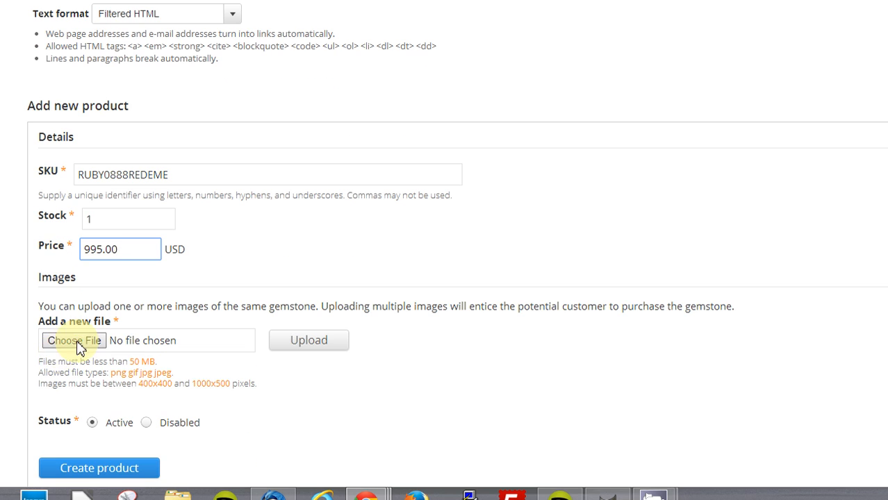
click(78, 348)
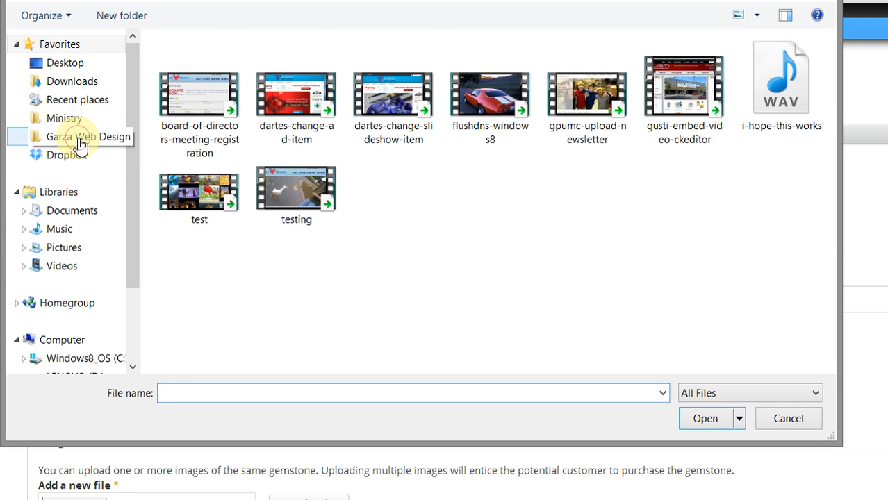
click(80, 27)
double_click(201, 84)
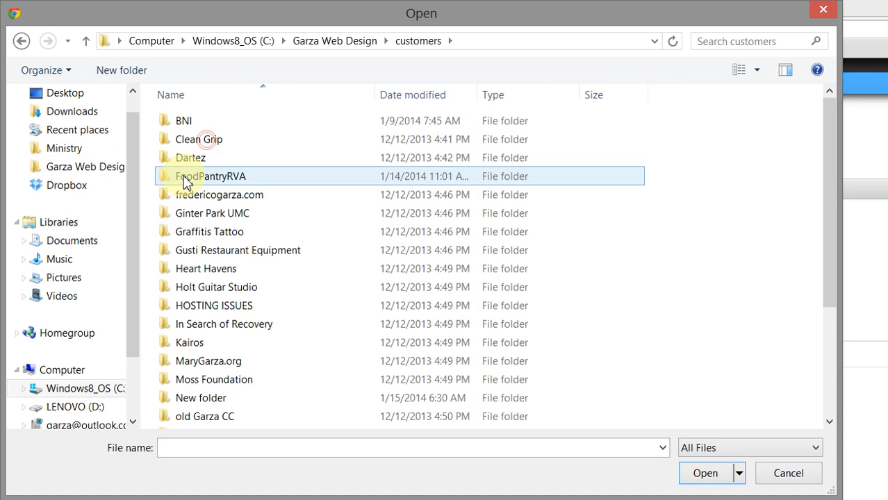
double_click(184, 159)
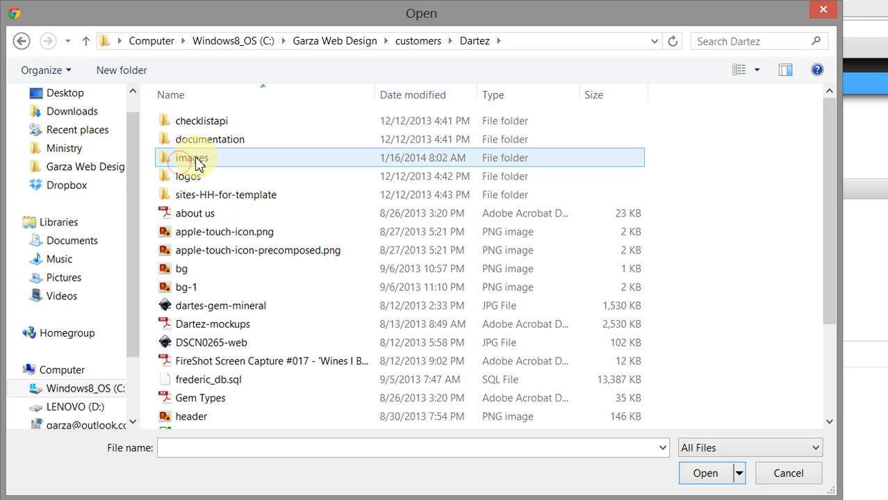
double_click(196, 160)
click(233, 255)
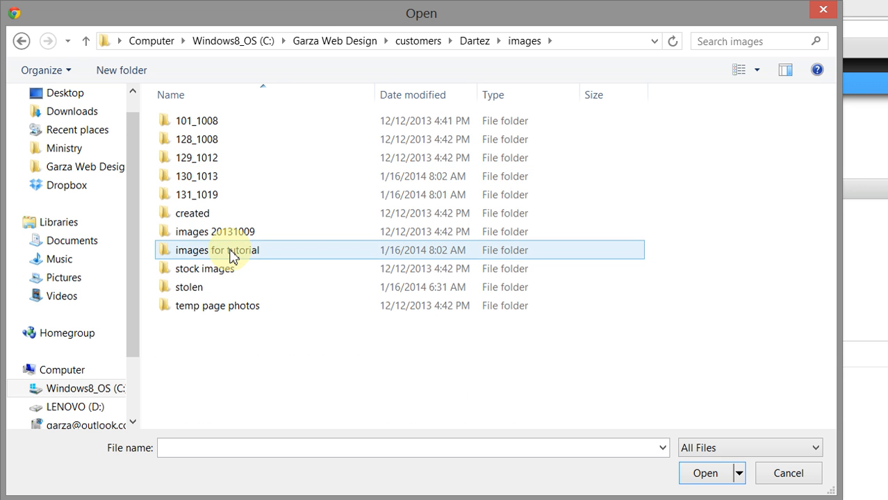
double_click(233, 254)
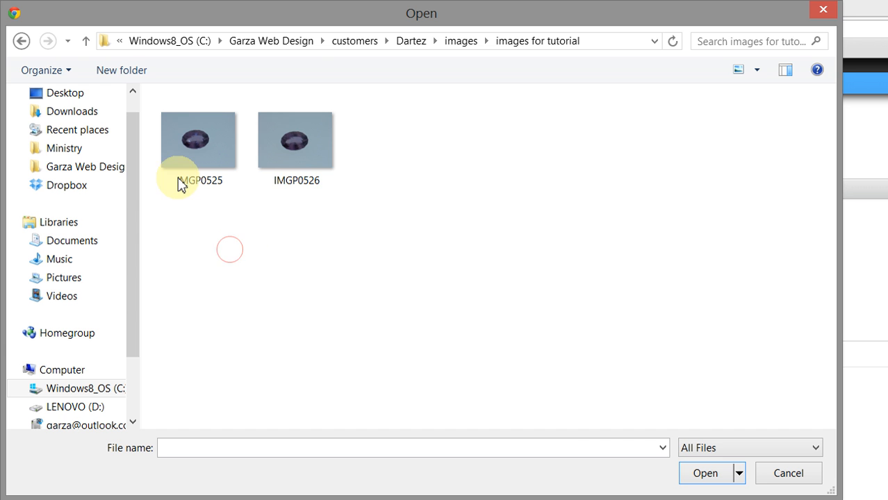
click(295, 187)
click(243, 201)
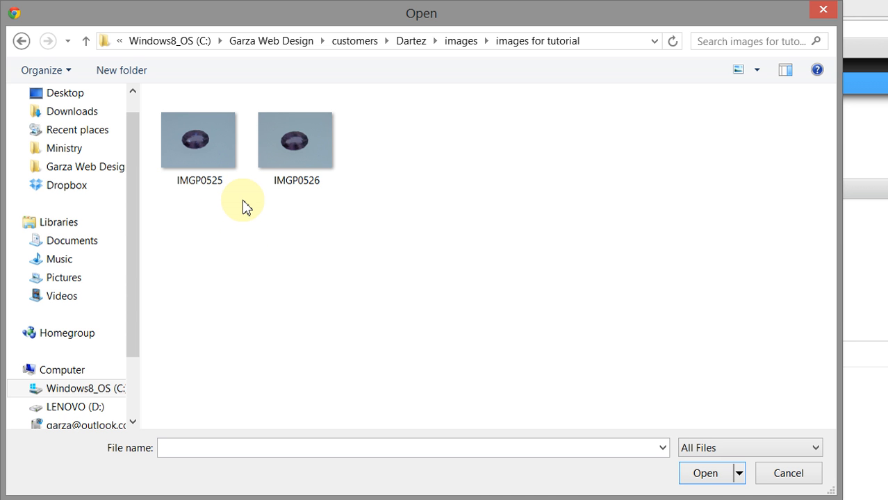
click(208, 185)
click(271, 182)
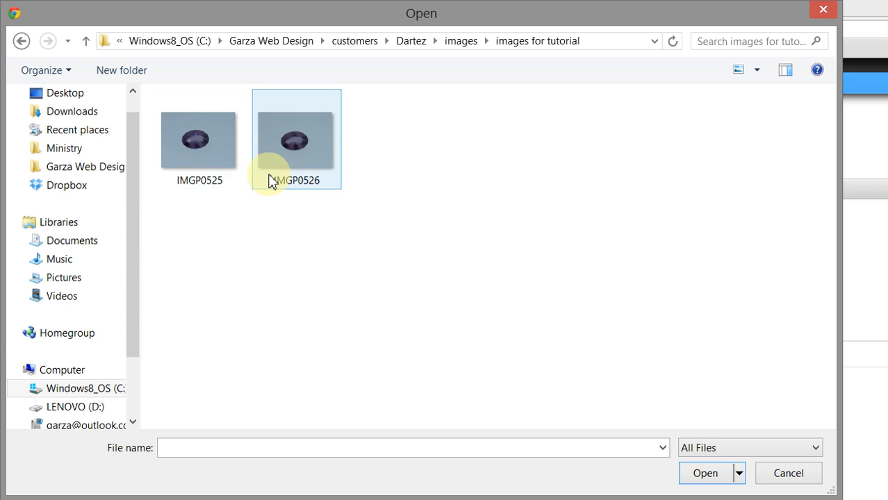
click(185, 179)
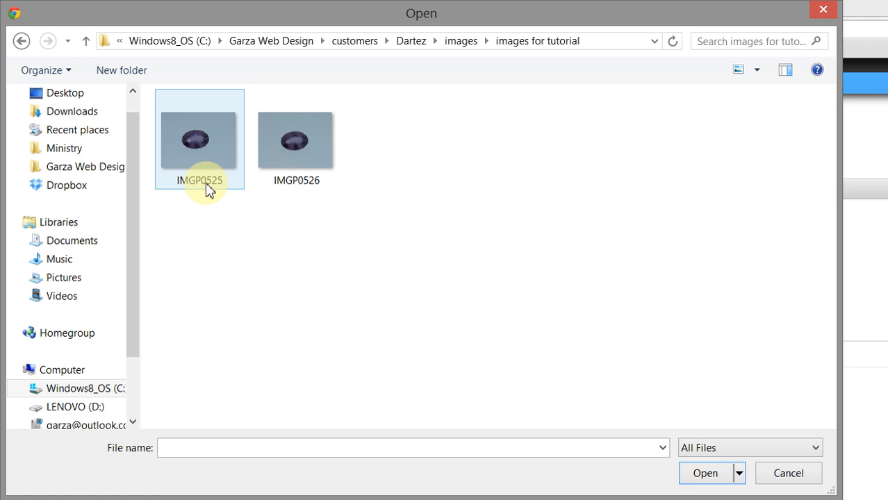
- Rename the image file IMGP0525 as red-ruby-0888ct-loose-gemstone
click(207, 185)
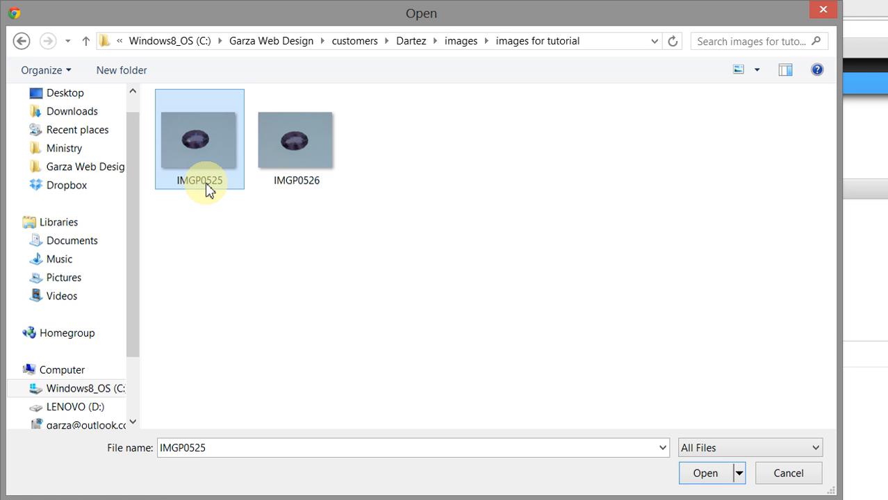
right_click(207, 188)
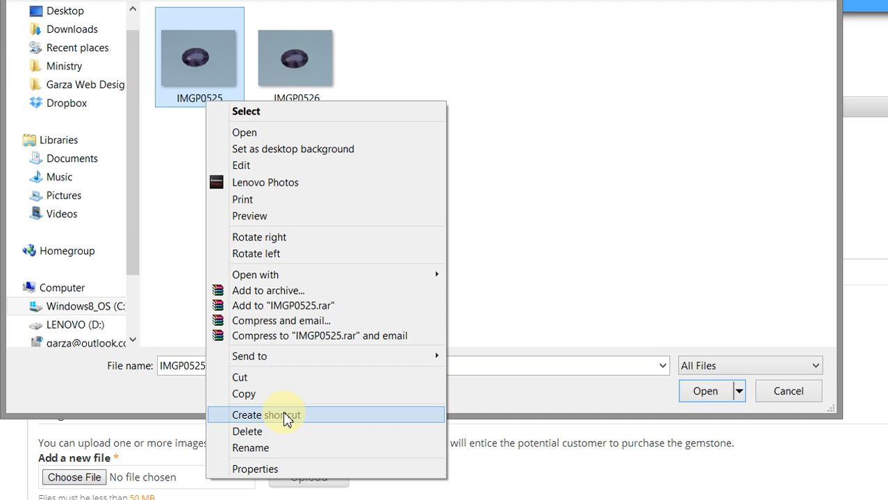
click(267, 422)
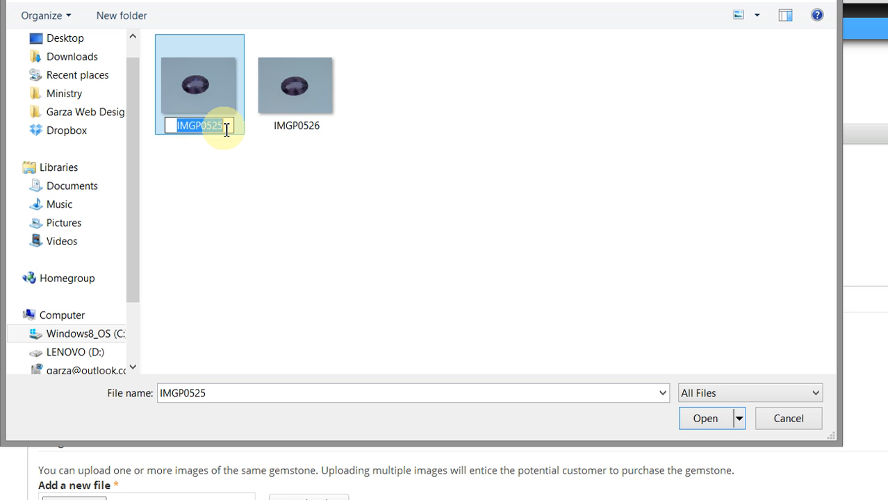
text(RED)
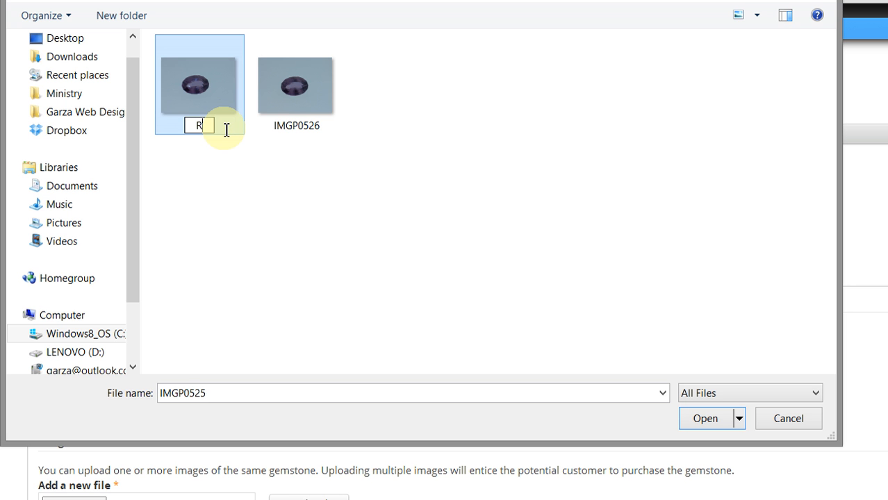
key(BackSpace)
key(BackSpace)
key(BackSpace)
text(red-ruby)
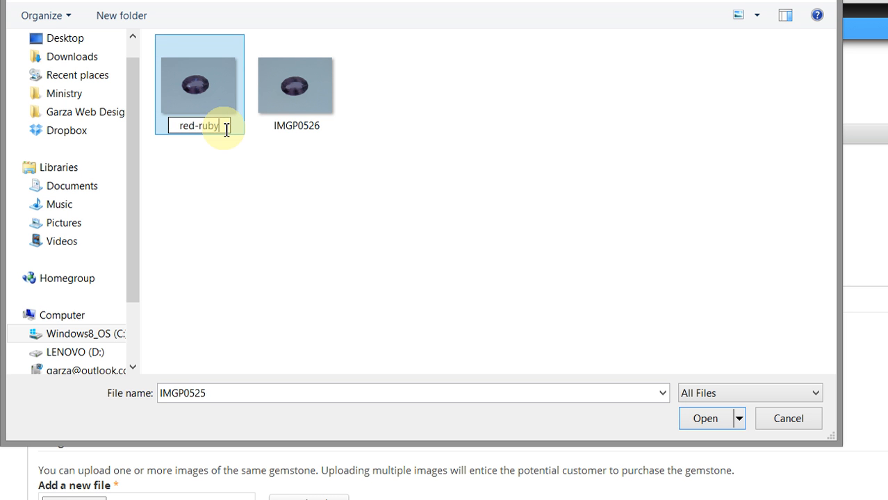
text(-088act)
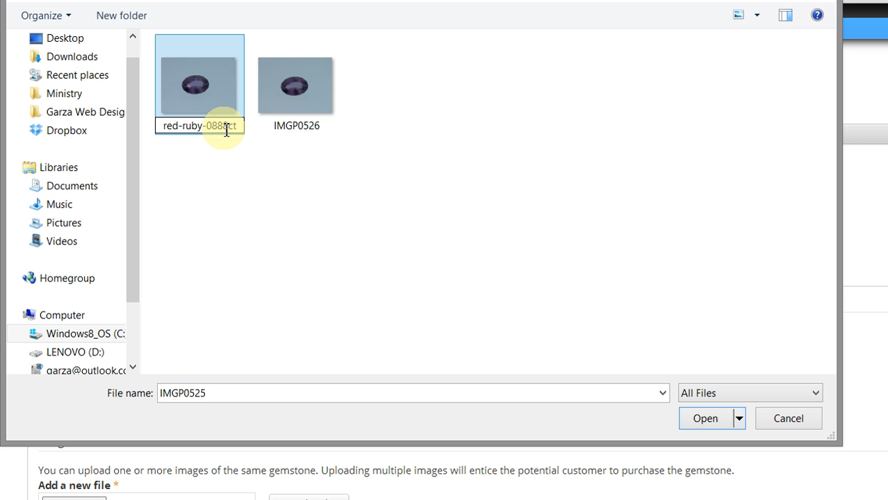
text(-)
text(dart)
key(BackSpace)
key(BackSpace)
key(BackSpace)
key(BackSpace)
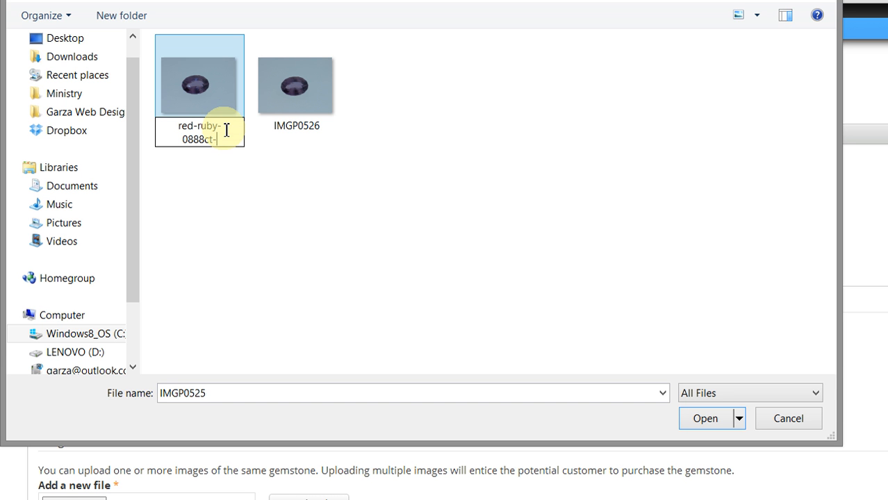
text(loose-gemstone)
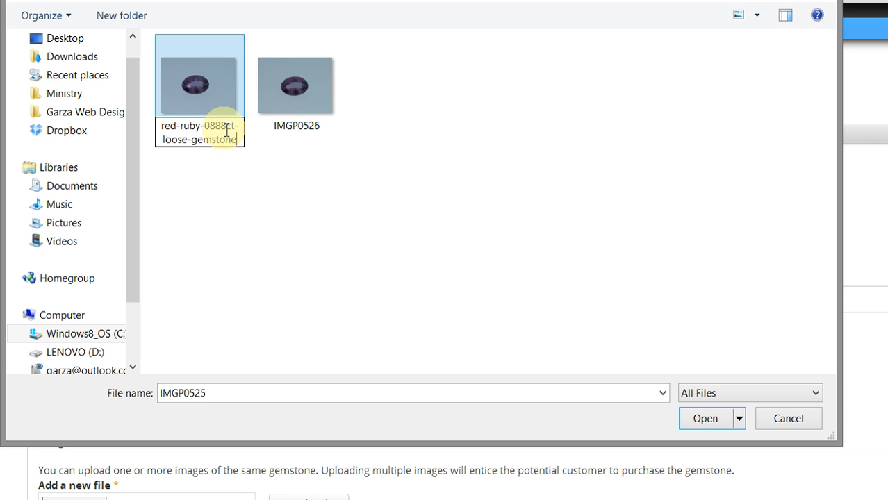
click(234, 172)
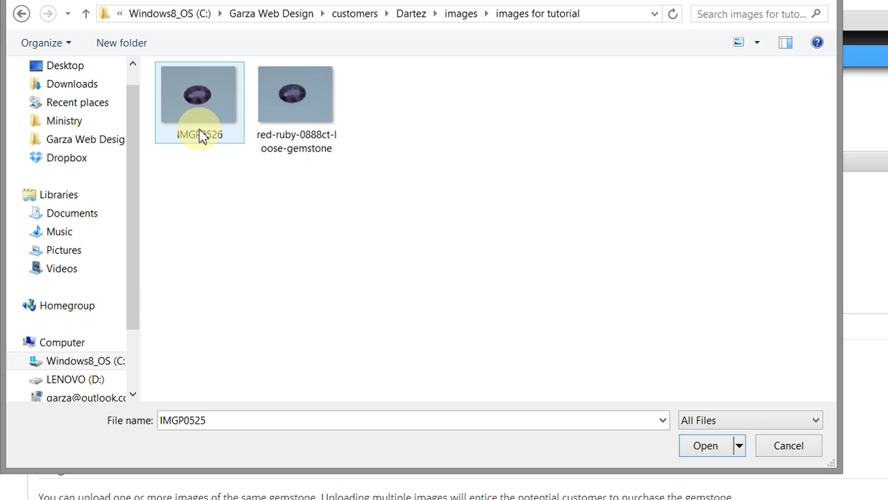
- Append the sequence number -001 to the name of the red-ruby-0888ct-loose-gemstone image file
click(310, 143)
right_click(309, 146)
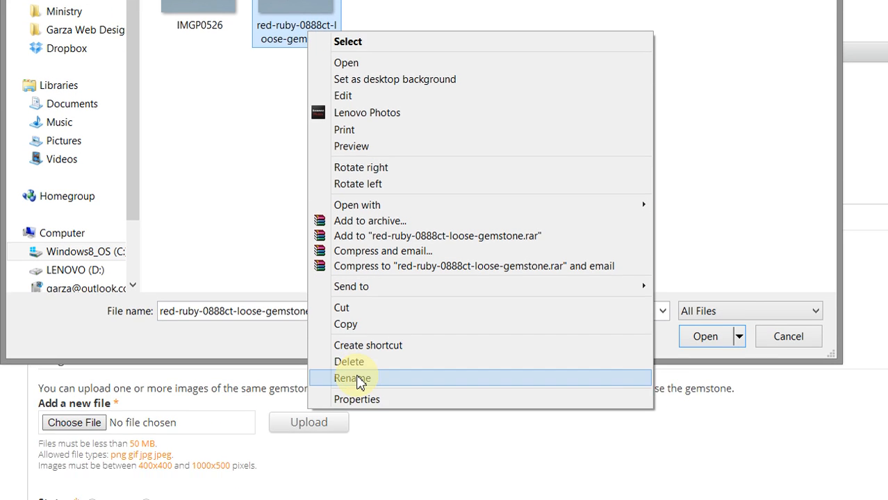
click(354, 487)
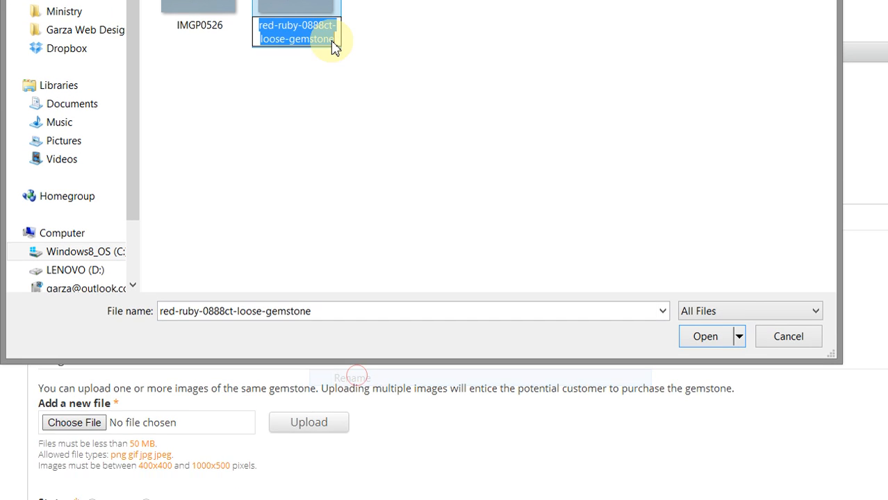
click(335, 11)
text(-001)
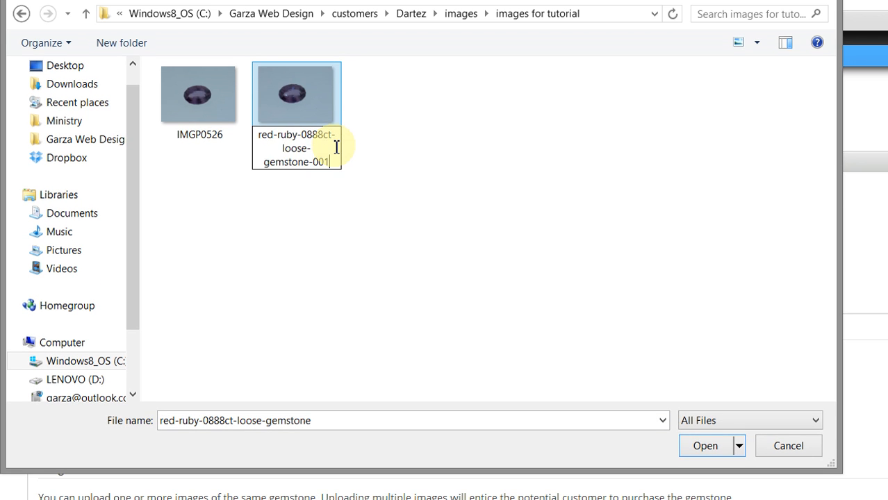
key(Return)
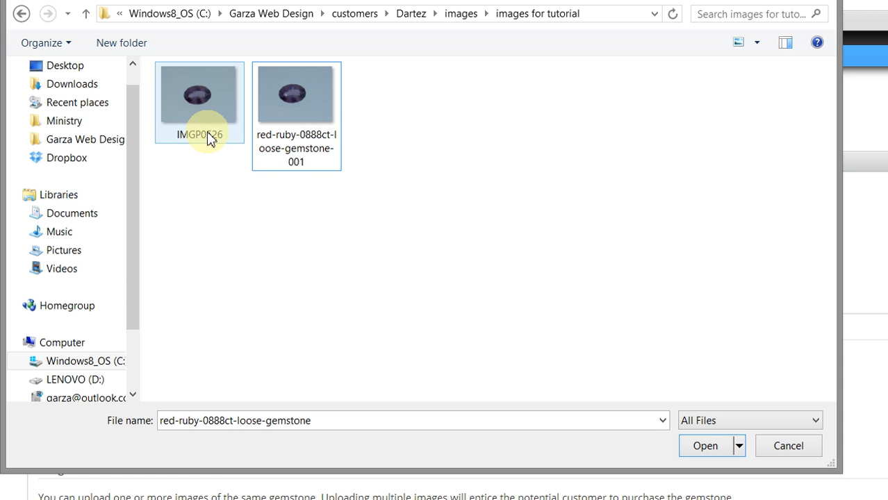
click(207, 136)
right_click(207, 137)
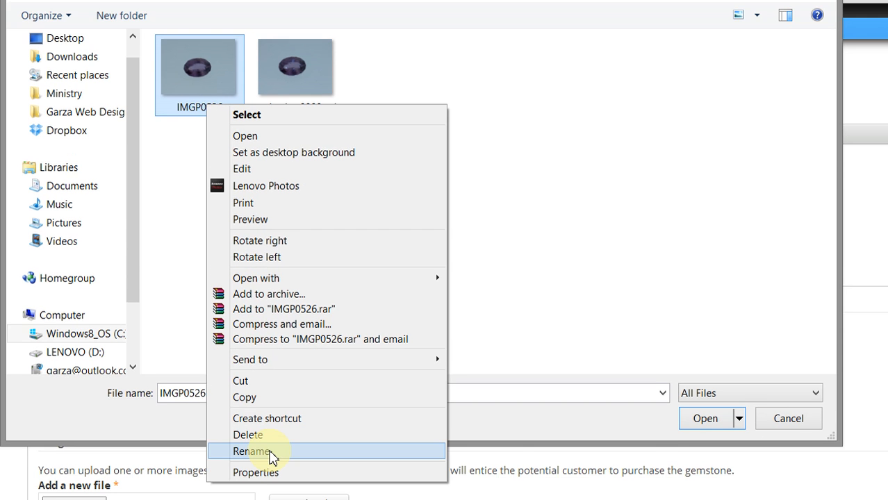
click(254, 478)
text(red)
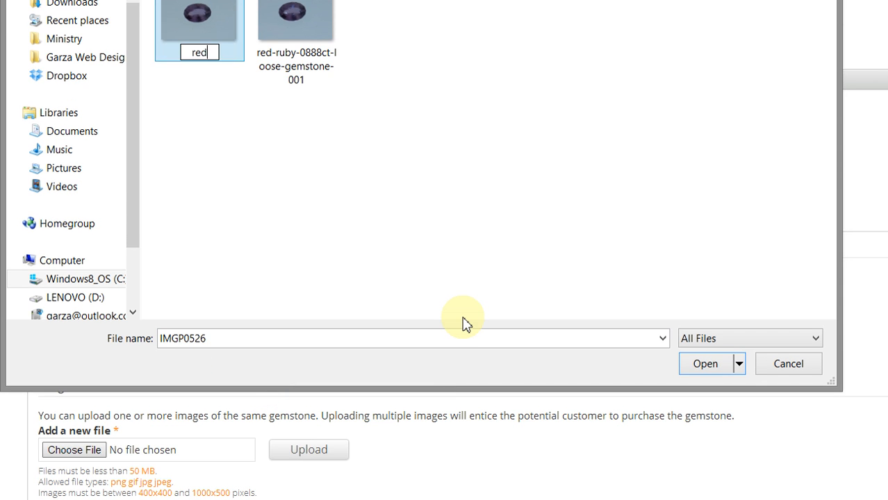
text(-ruby-)
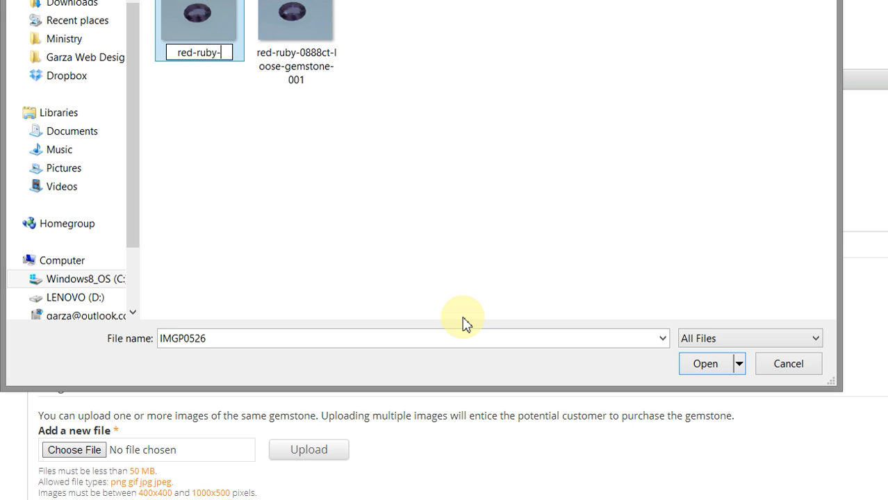
text(0888)
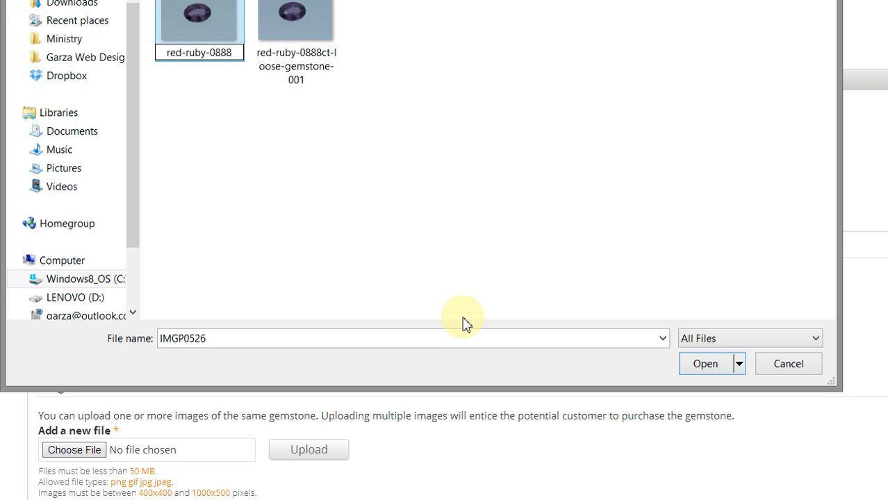
text(ct-loo)
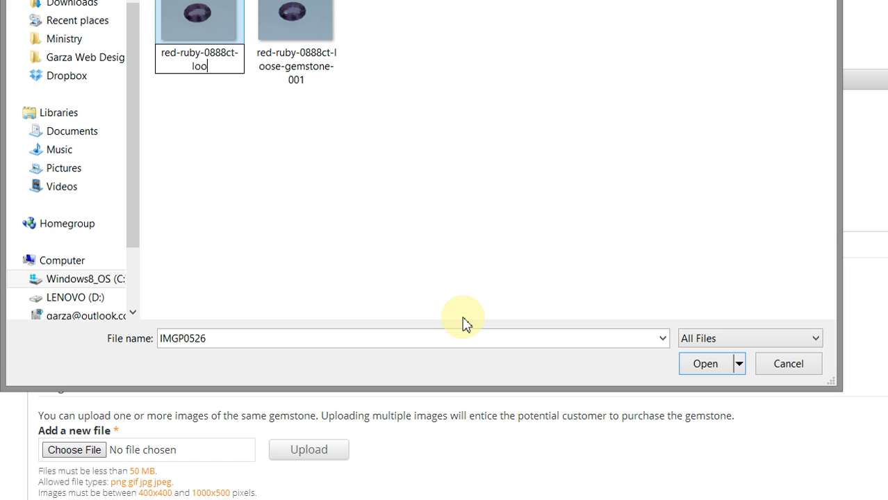
text(se-gemstone-)
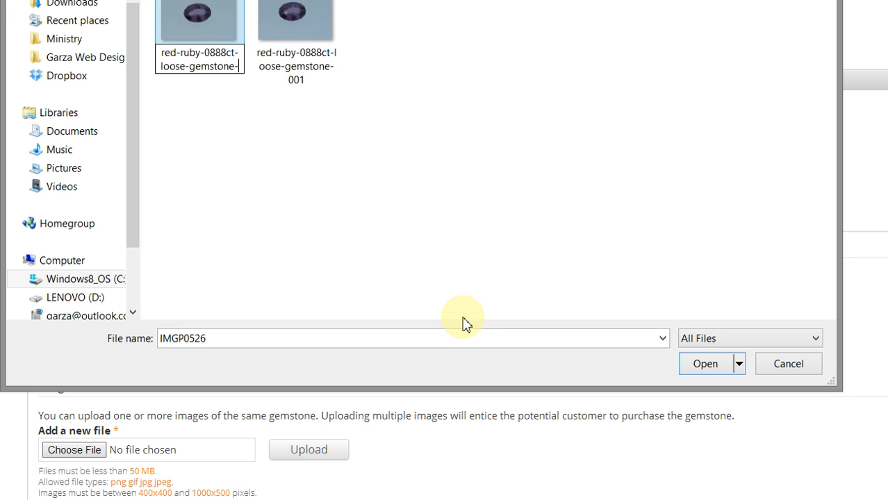
text(002-)
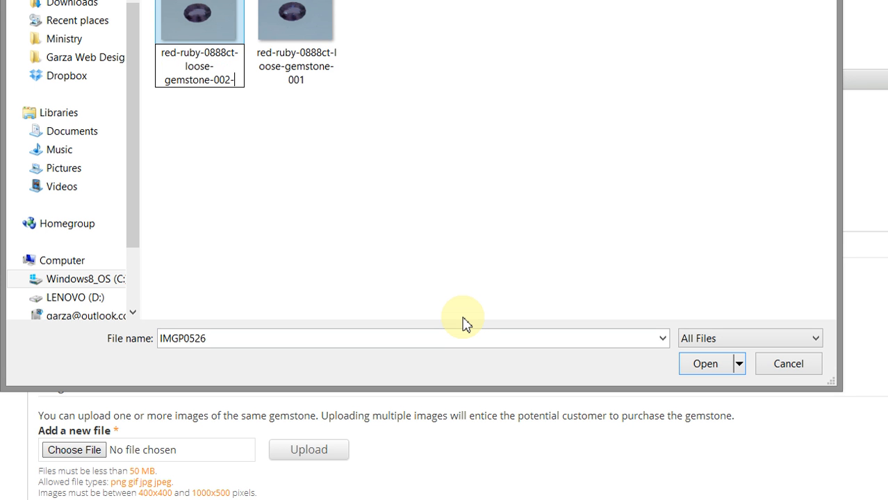
text(20140)
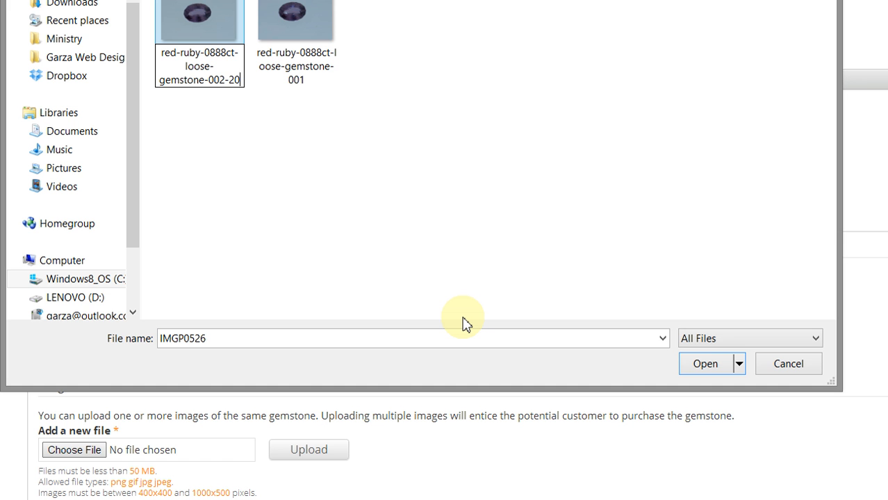
text(1)
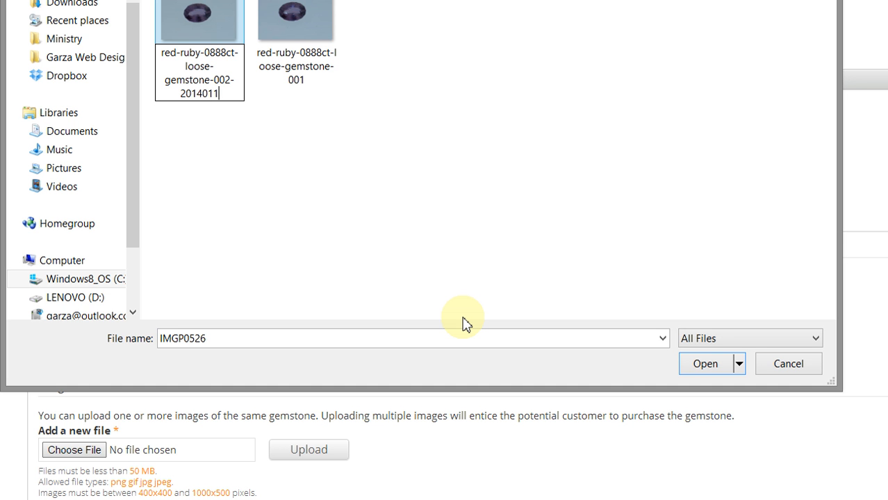
text(6)
key(Return)
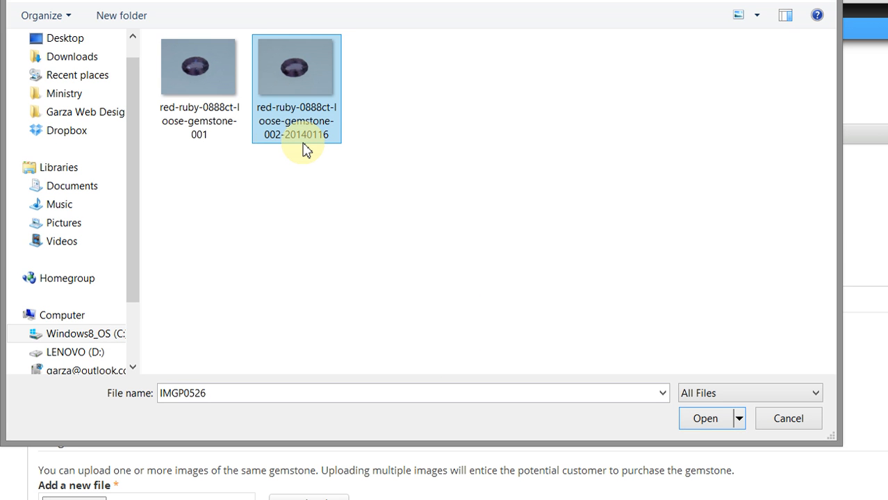
- Append the date -20140116 to the name of the 001 ruby image file
click(206, 138)
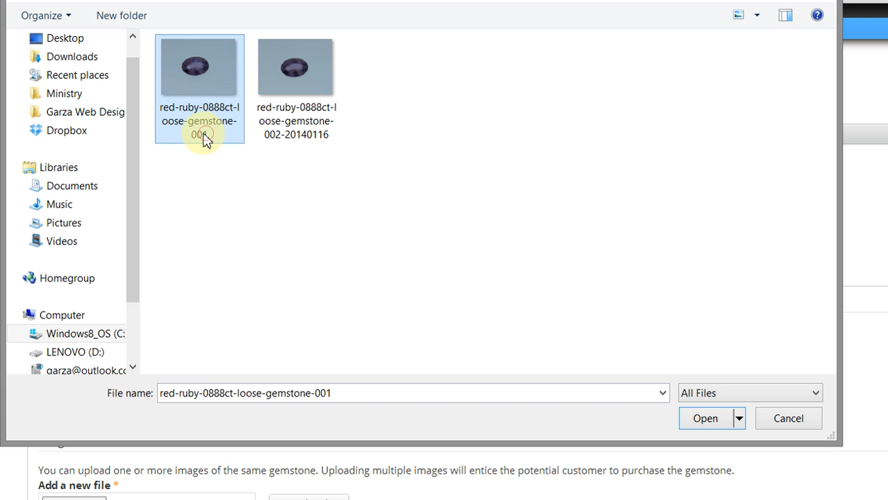
click(208, 138)
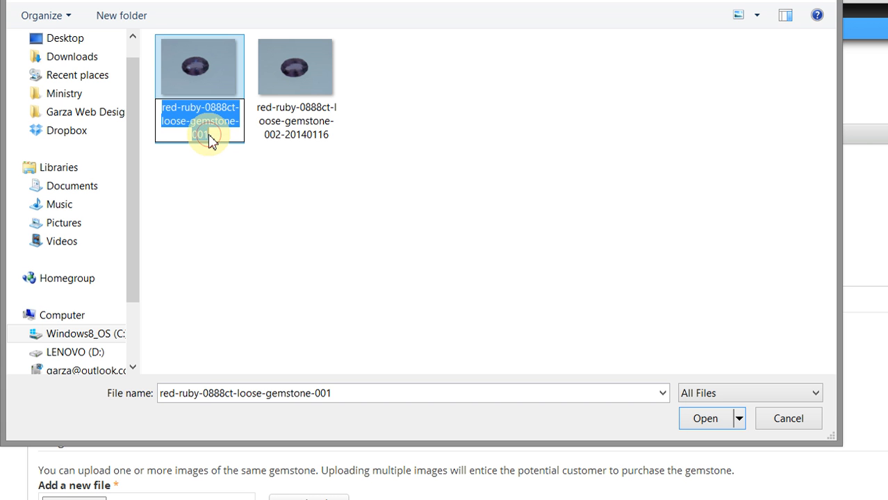
click(210, 139)
text(-2)
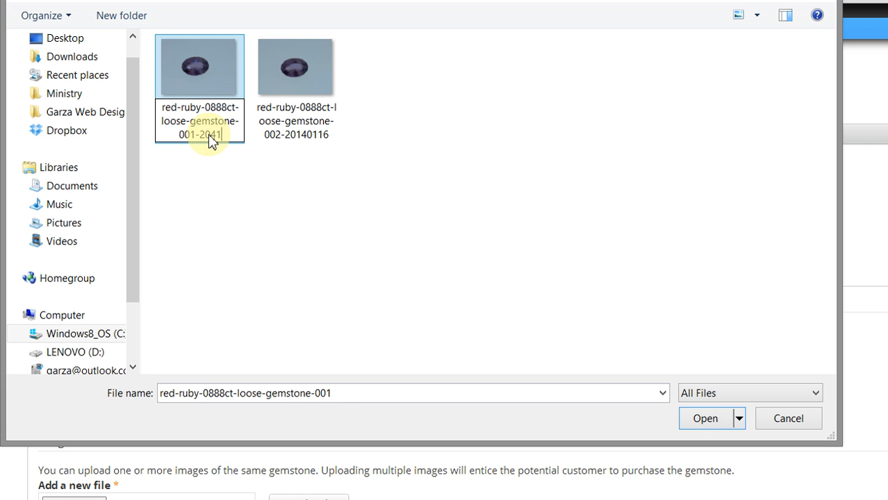
text(0140116)
key(Return)
click(466, 209)
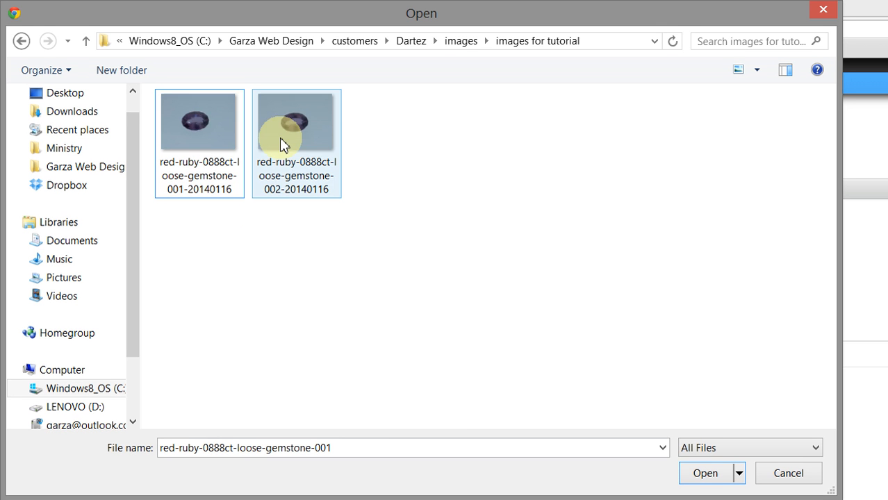
click(171, 110)
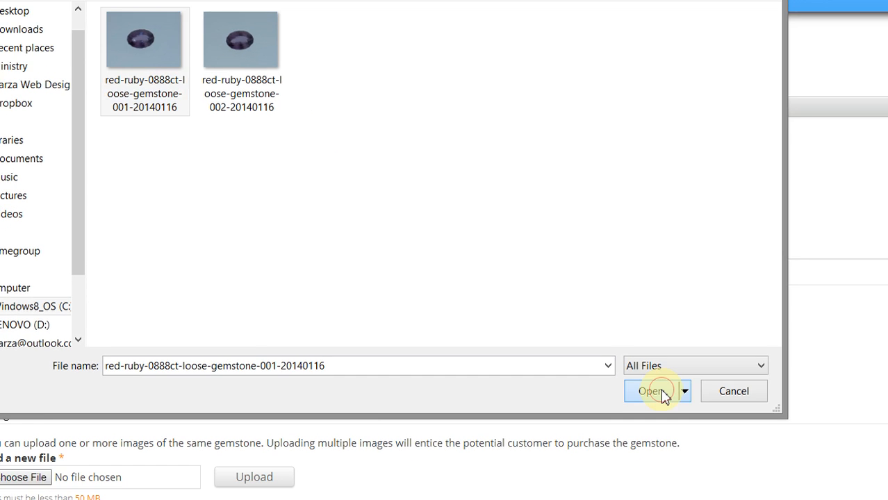
click(708, 474)
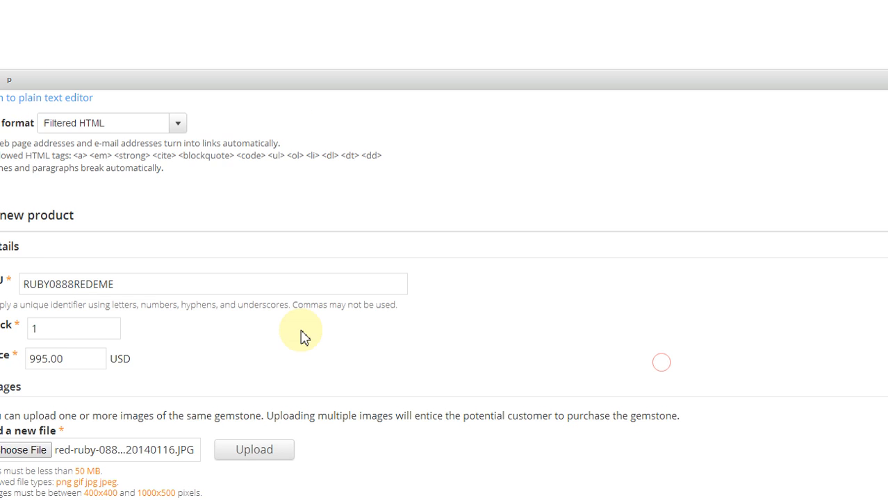
click(251, 451)
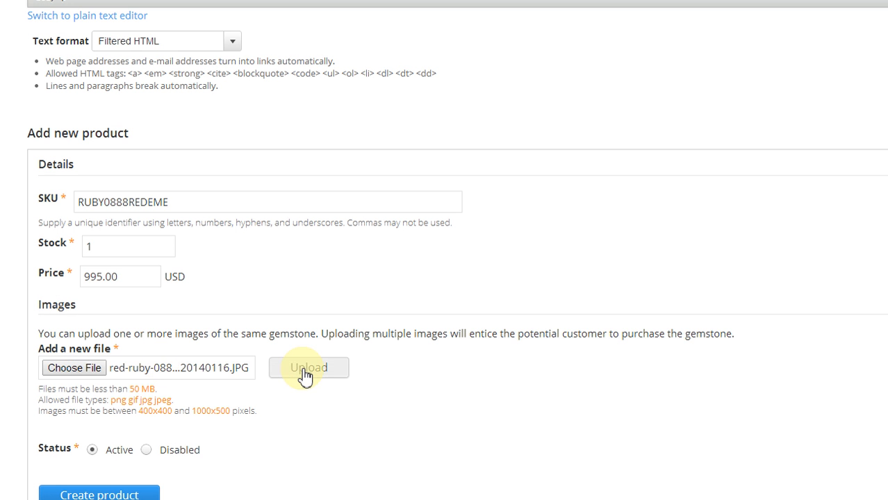
- Give the 001 image the alternate text "Red Ruby Loose Wholesale Gemstone 001" and the title "Red Ruby Loose Wholesale Gemstone"
scroll(521, 389, down, 2)
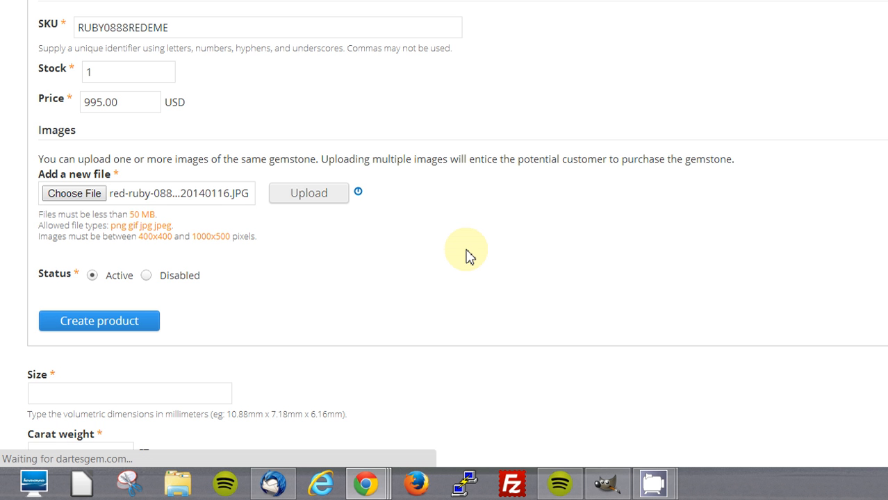
scroll(623, 269, down, 1)
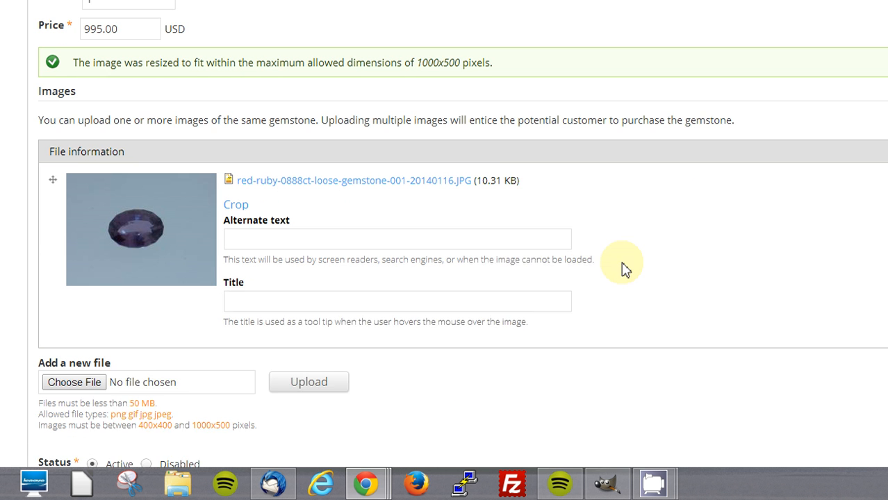
click(401, 220)
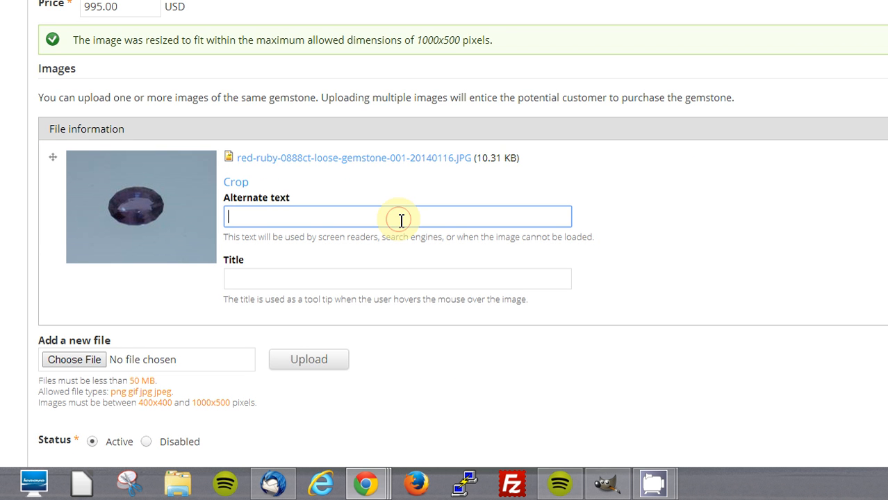
text(R)
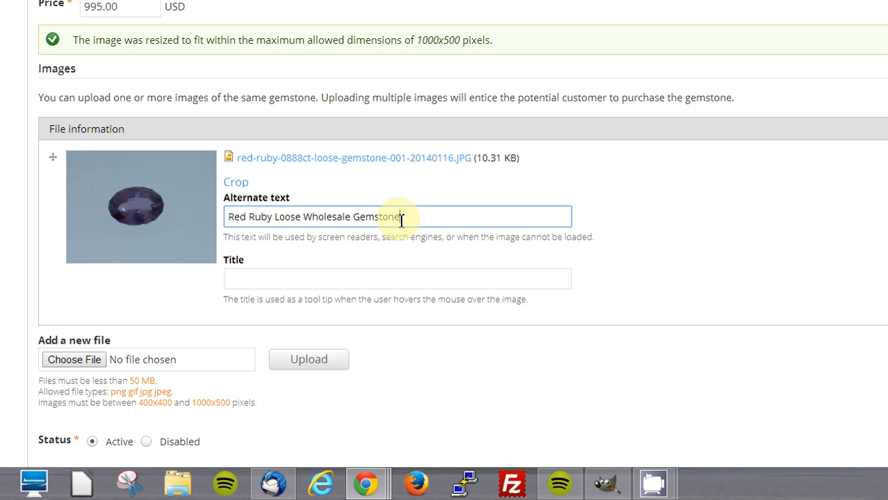
click(353, 278)
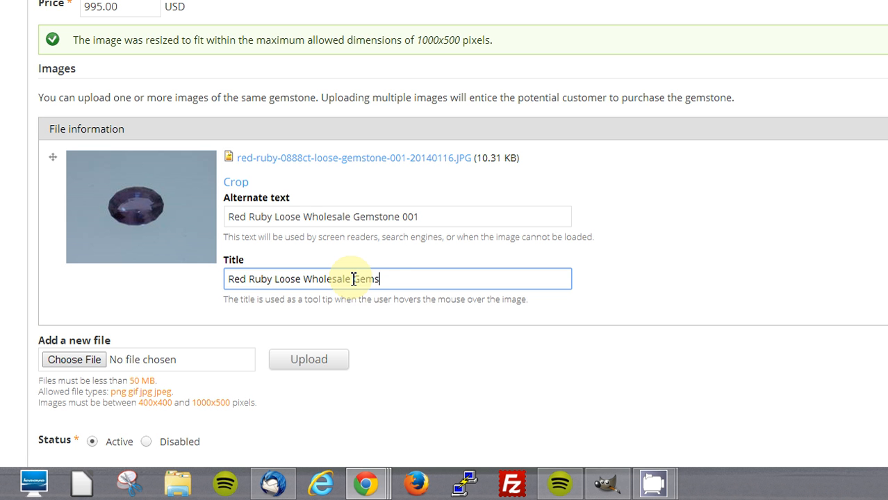
click(442, 220)
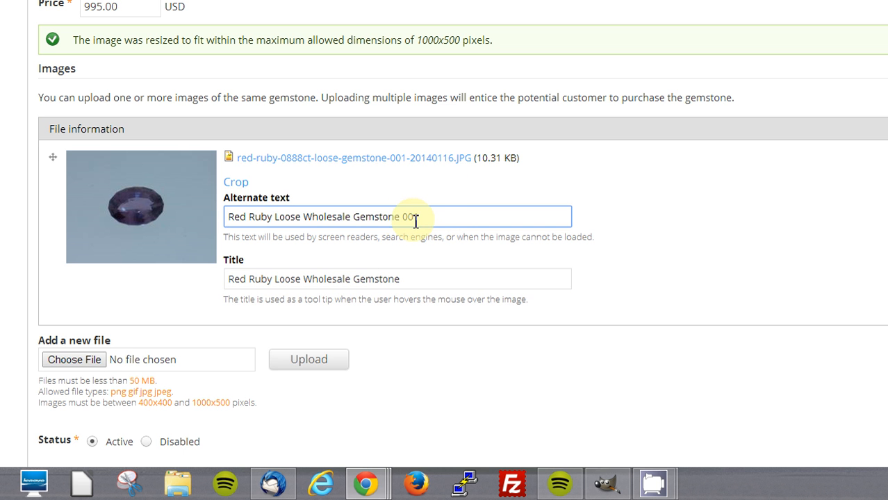
drag(403, 219, 431, 220)
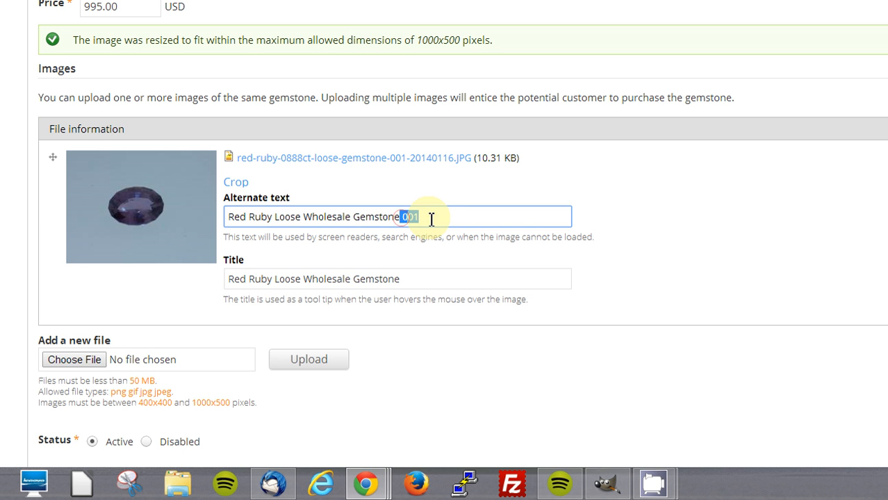
click(418, 281)
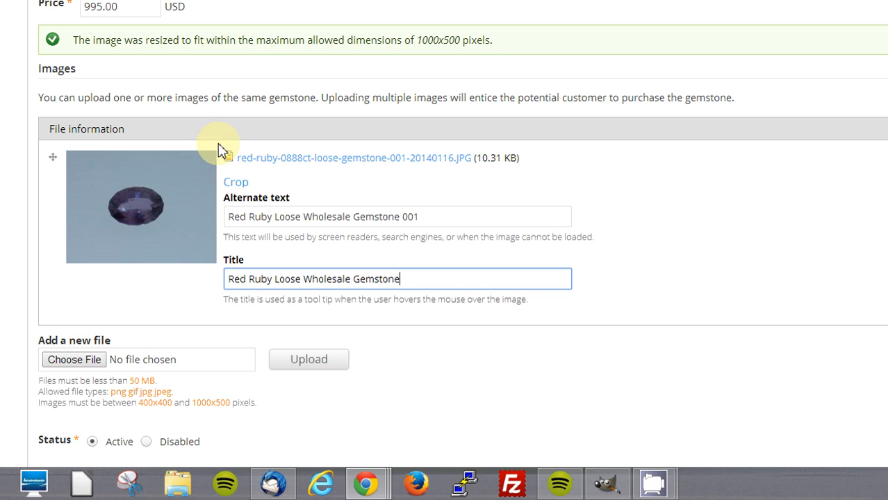
- Crop the 001 ruby image to a full-height square of about 500 x 500 pixels around the gemstone
click(240, 185)
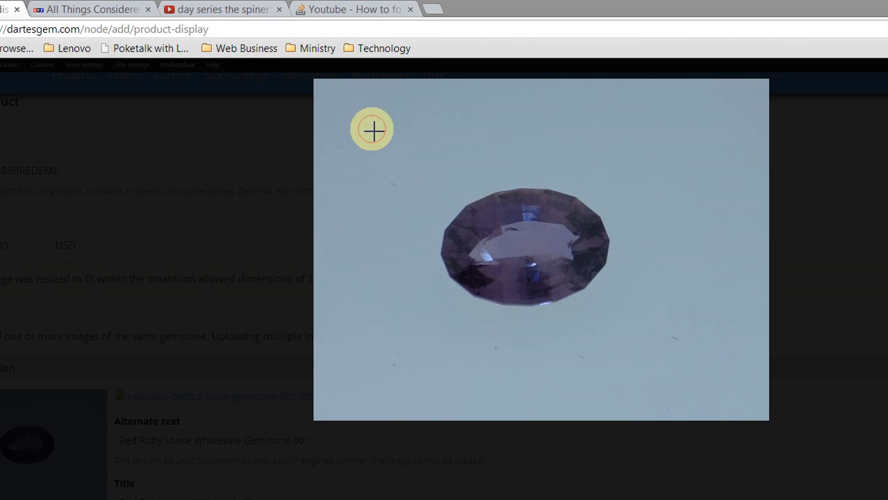
drag(373, 128, 725, 394)
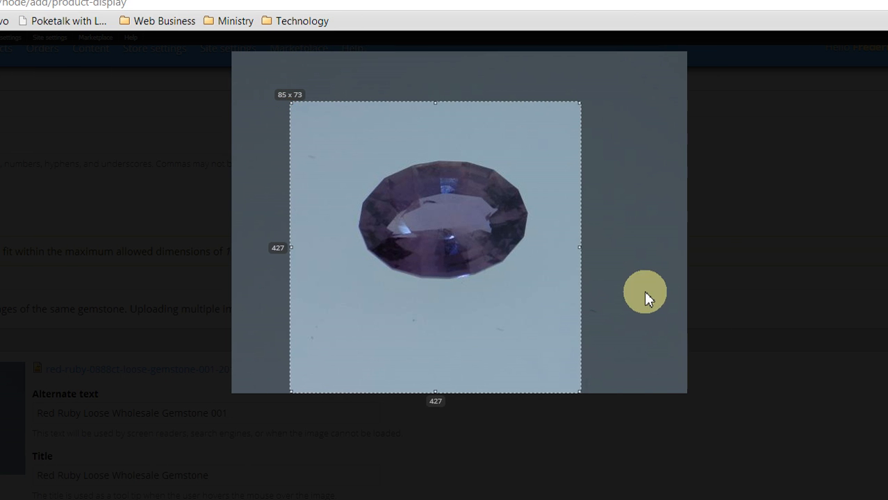
mouse_move(438, 295)
mouse_down()
mouse_move(459, 240)
mouse_move(443, 281)
mouse_up()
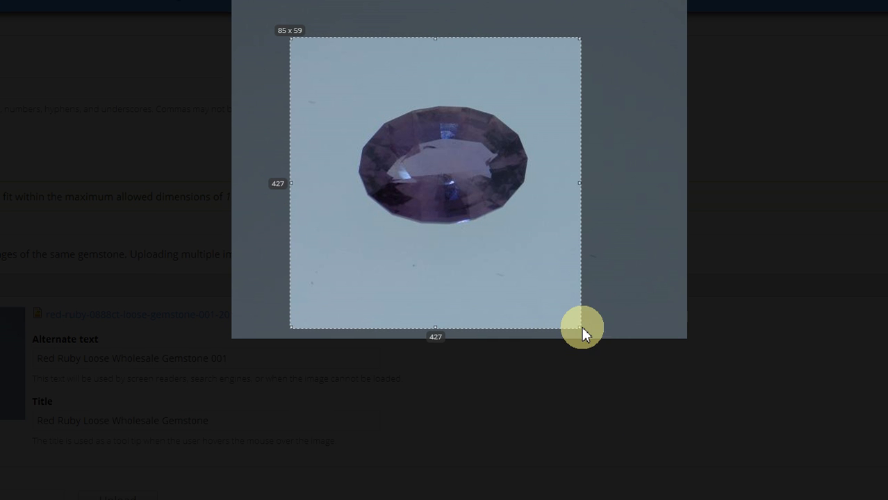
drag(580, 356, 491, 295)
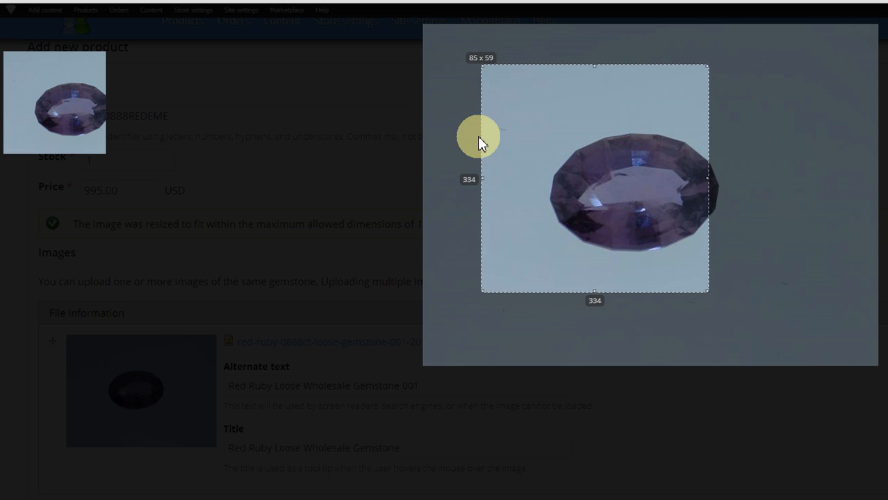
drag(529, 129, 569, 167)
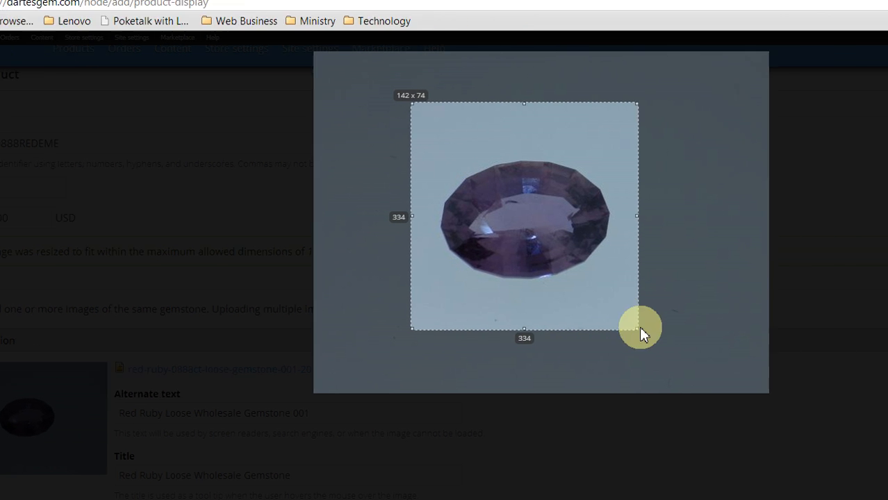
drag(662, 325, 776, 428)
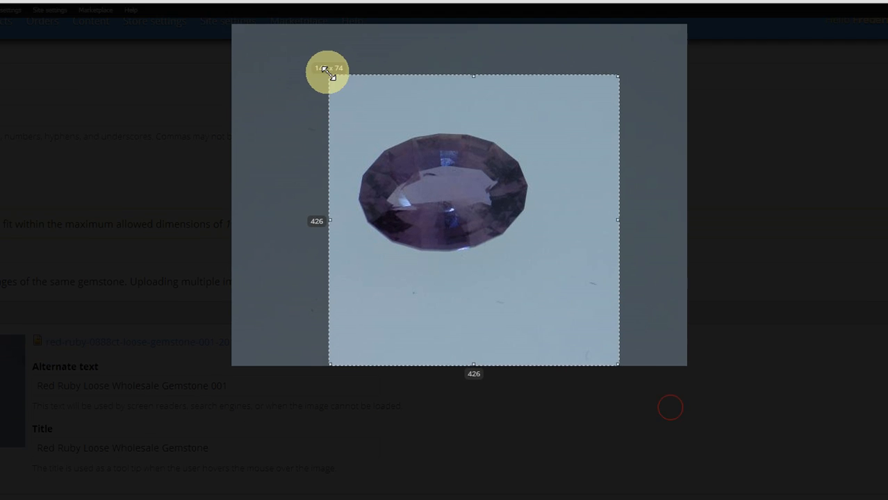
drag(329, 21, 233, 0)
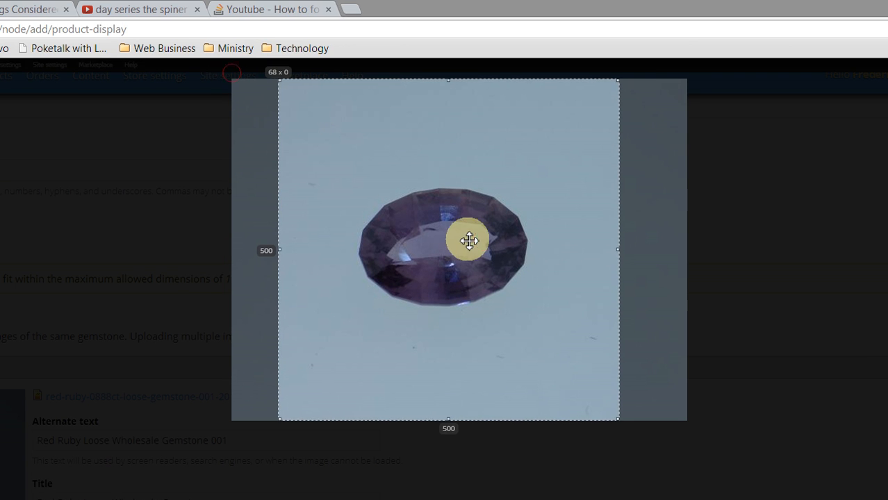
drag(451, 240, 462, 243)
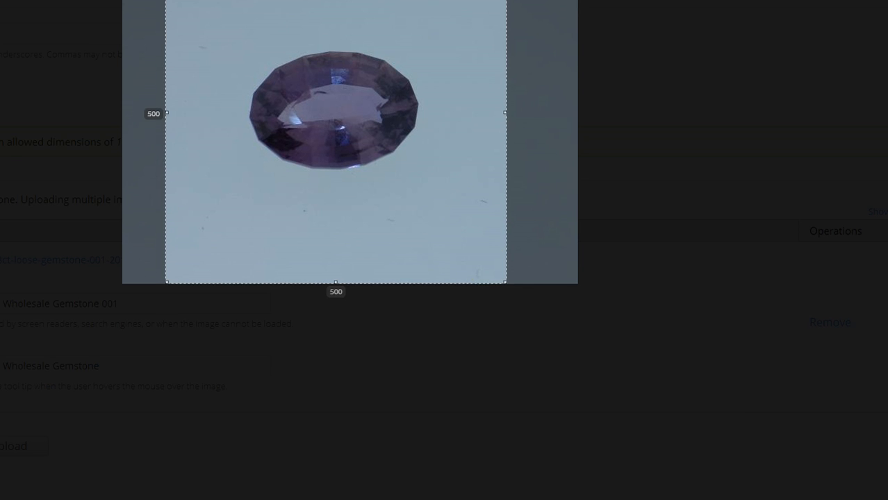
click(646, 451)
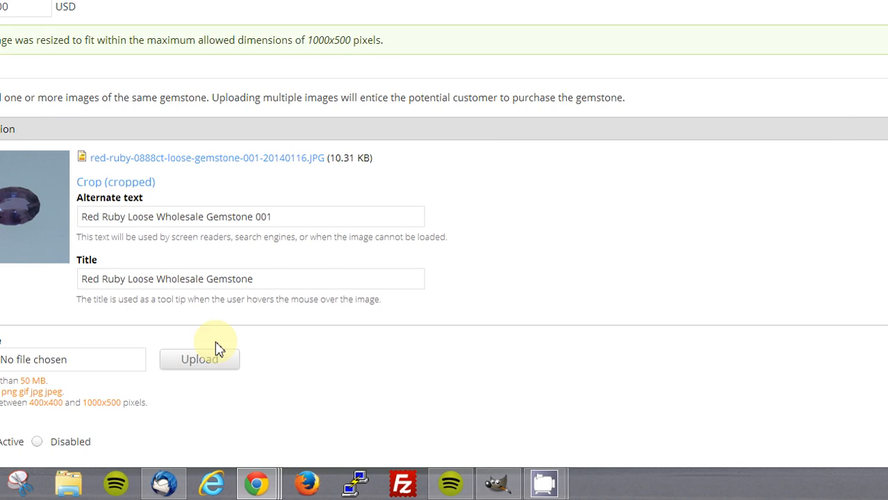
click(95, 362)
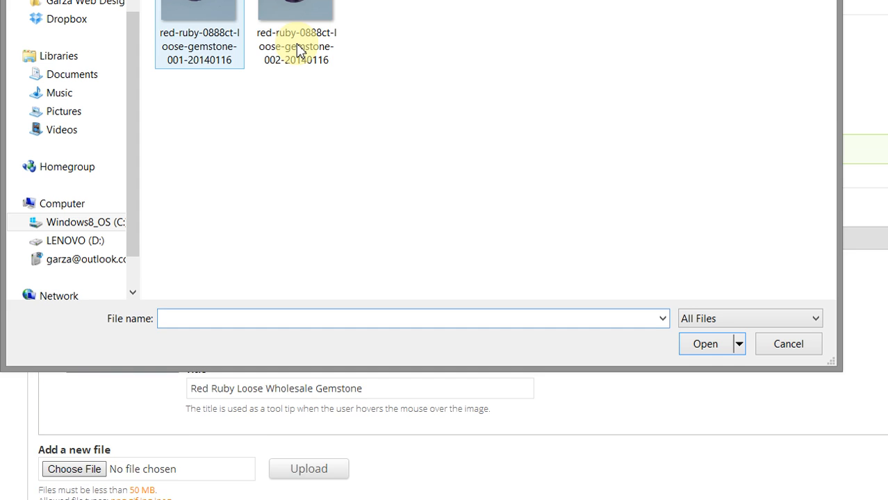
click(309, 54)
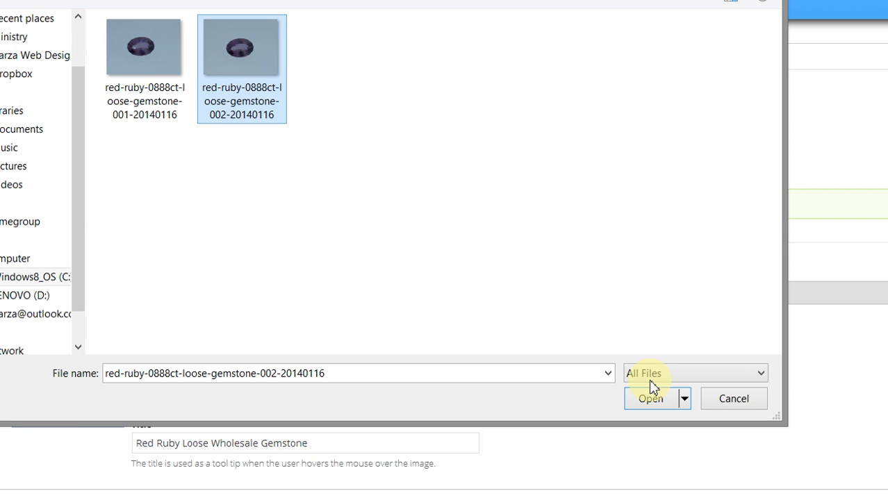
click(650, 373)
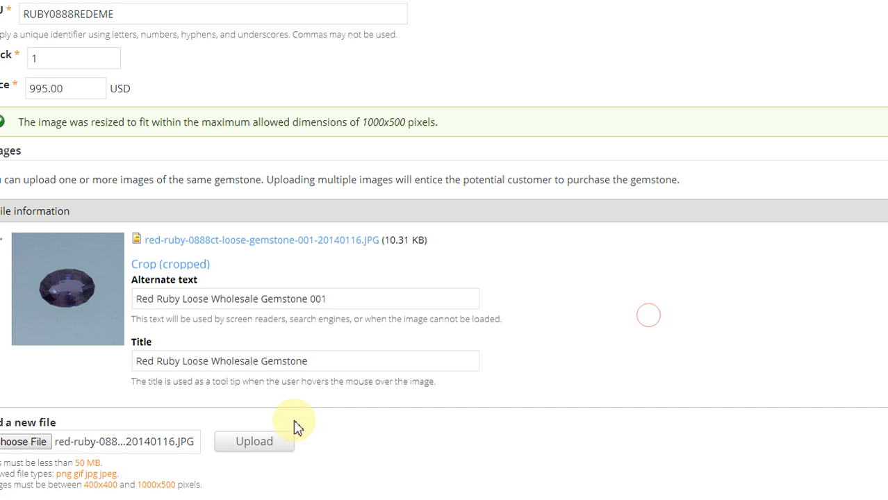
click(275, 361)
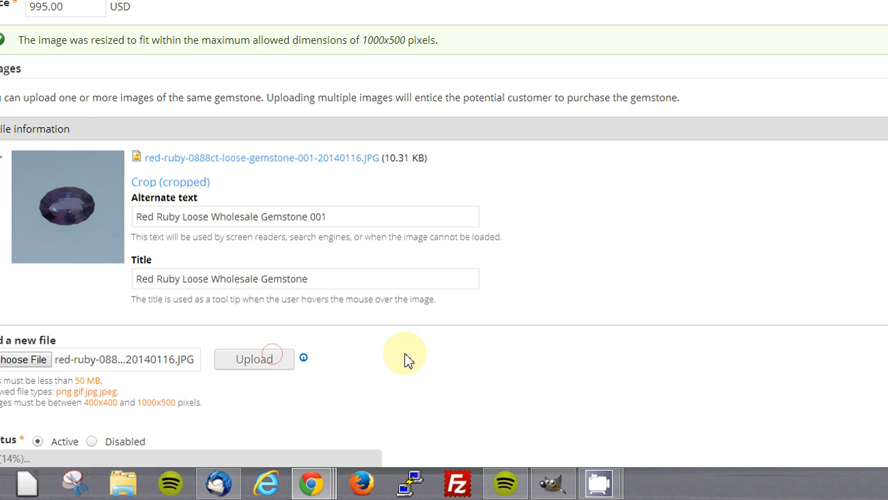
scroll(347, 306, down, 3)
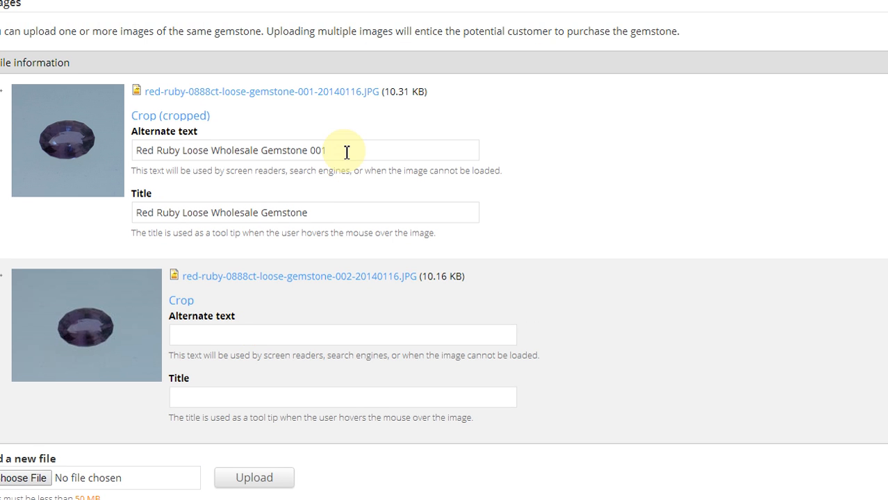
- Copy the first image's alternate text to the 002 image and change it to "Red Ruby Loose Wholesale Gemstone 002"
drag(344, 95, 170, 101)
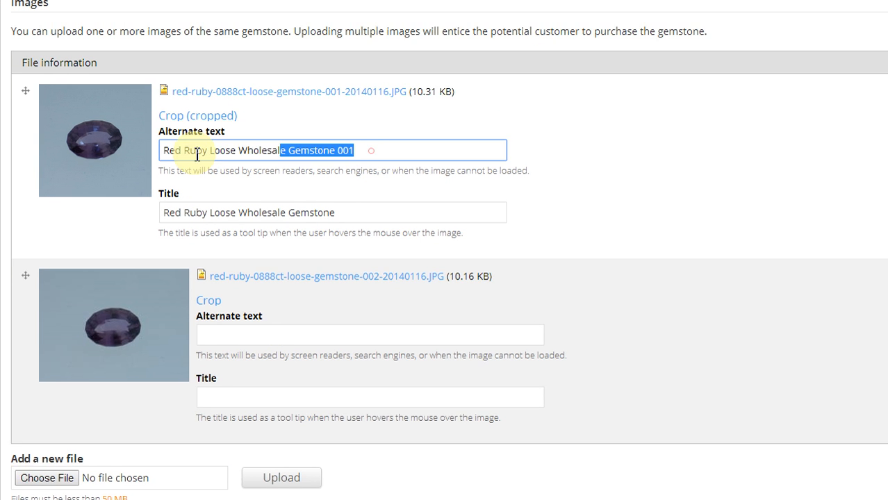
drag(197, 155, 155, 150)
key(ctrl+c)
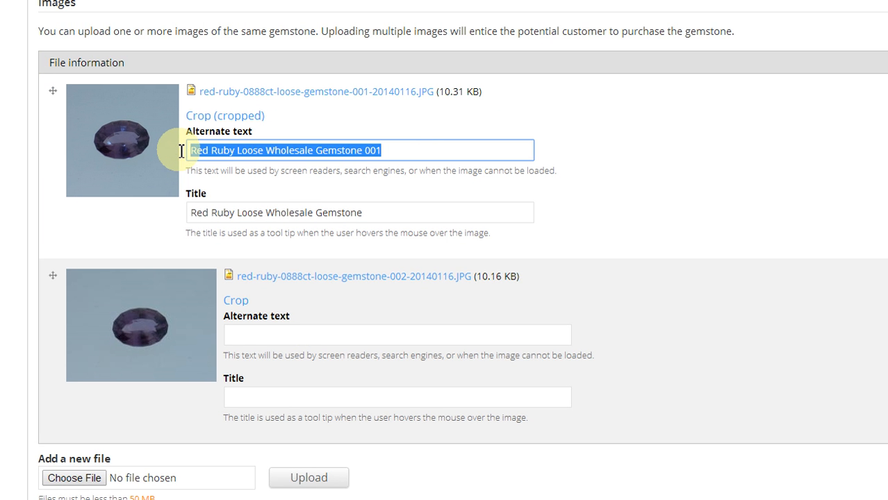
click(273, 331)
key(ctrl+v)
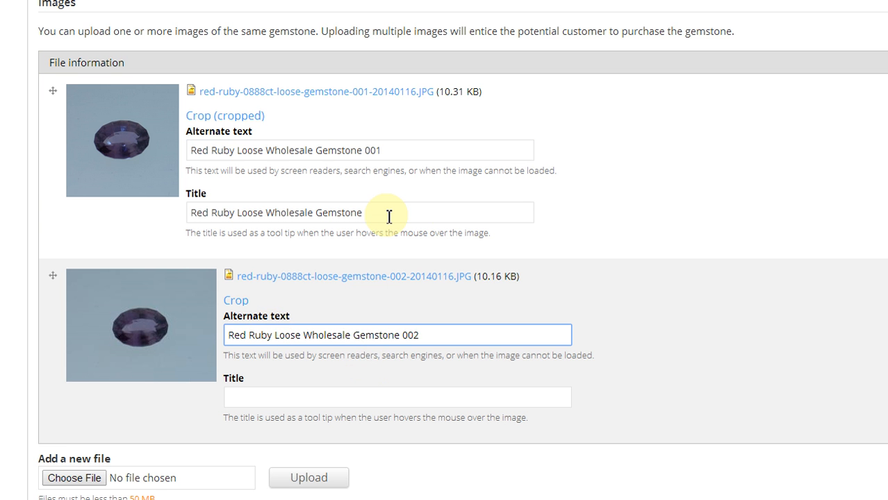
- Copy the first image's title "Red Ruby Loose Wholesale Gemstone" to the title of the 002 image
drag(388, 214, 186, 212)
key(ctrl+c)
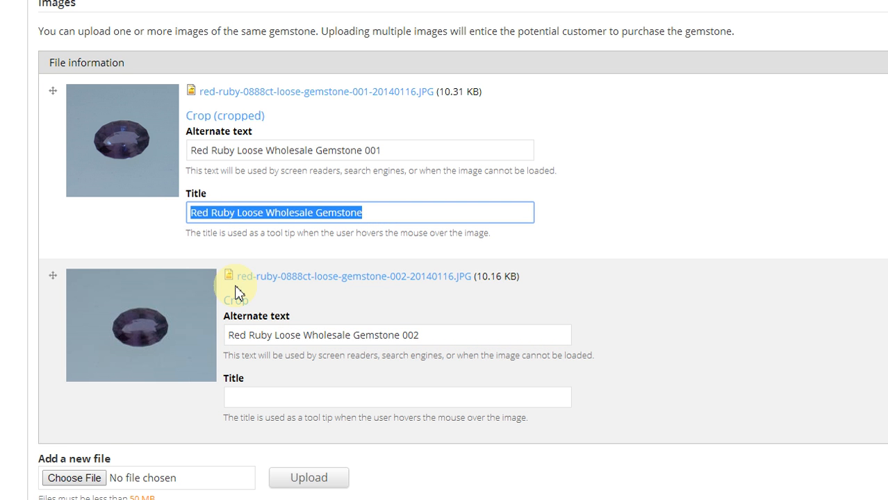
scroll(246, 363, down, 1)
click(243, 365)
key(ctrl+v)
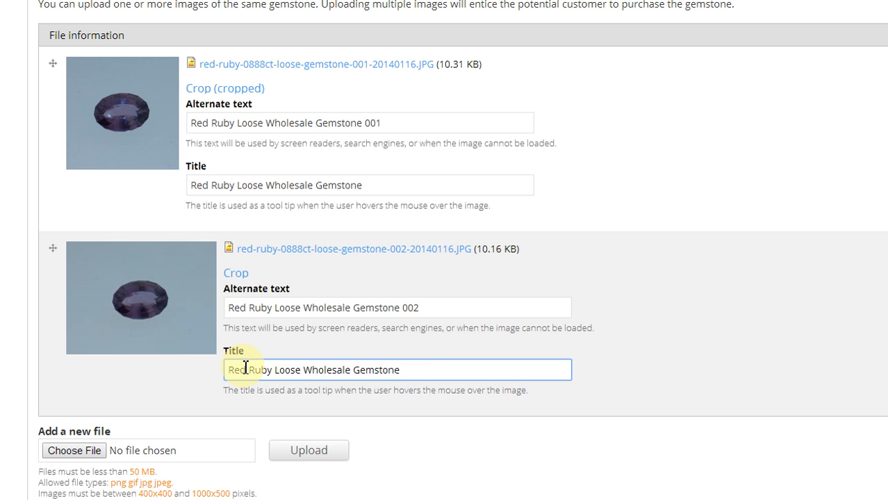
- Start cropping the 002 ruby image with a full-height square selection of about 500 x 500 pixels around the gemstone
scroll(245, 369, down, 1)
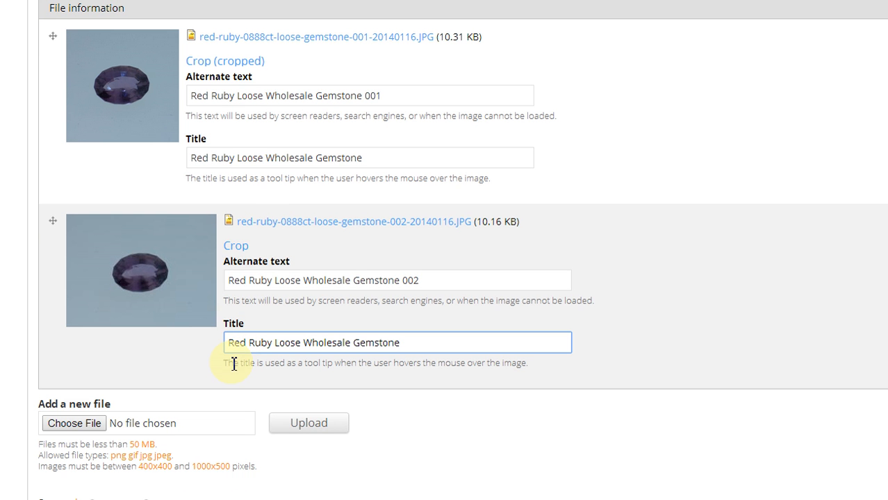
click(237, 247)
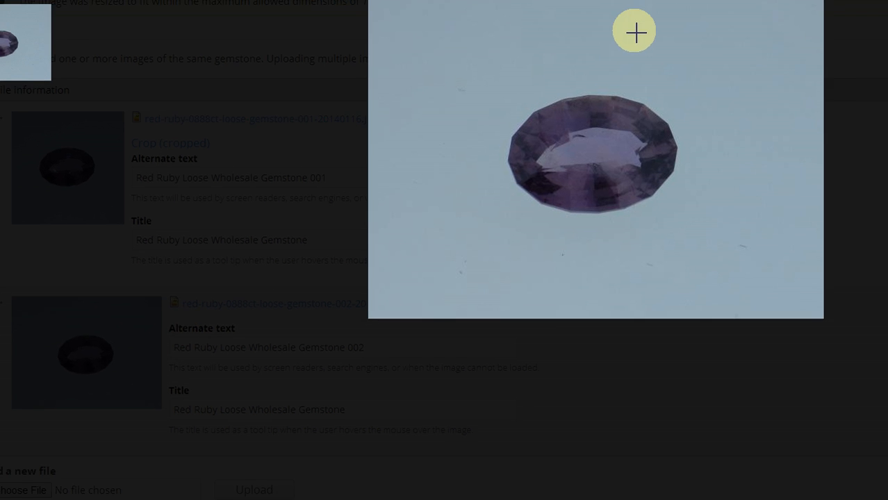
drag(444, 12, 756, 341)
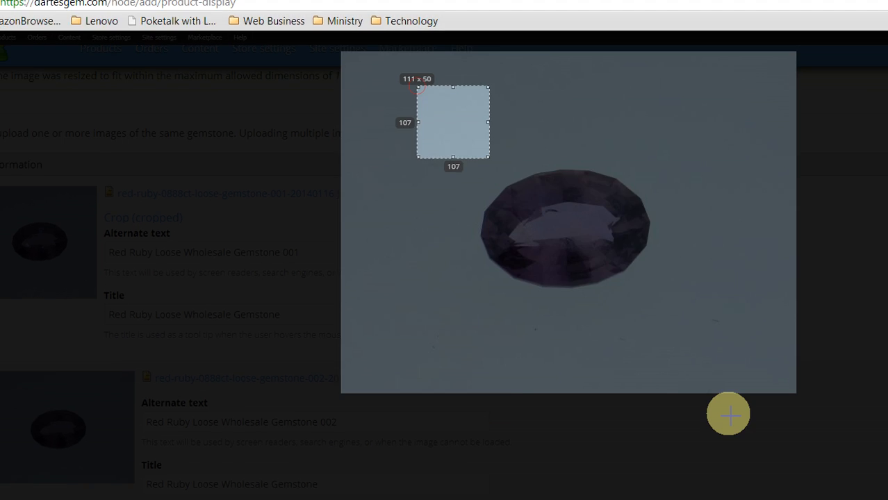
drag(728, 414, 789, 448)
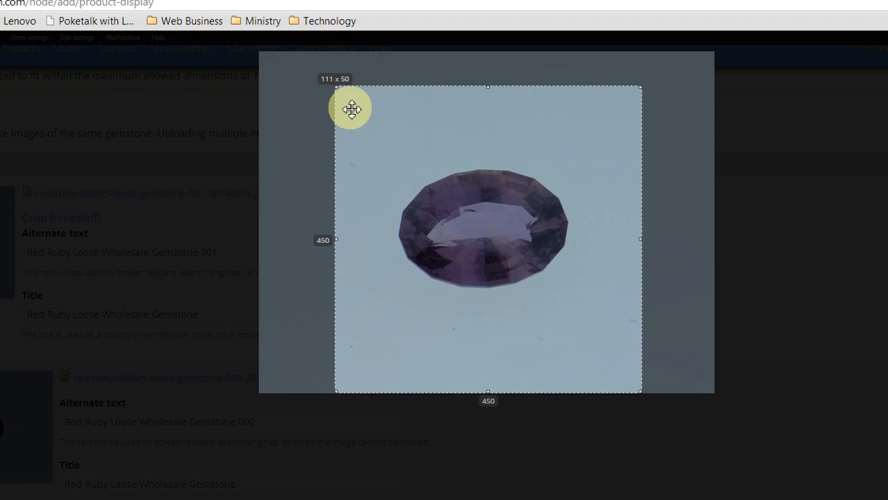
drag(329, 90, 245, 47)
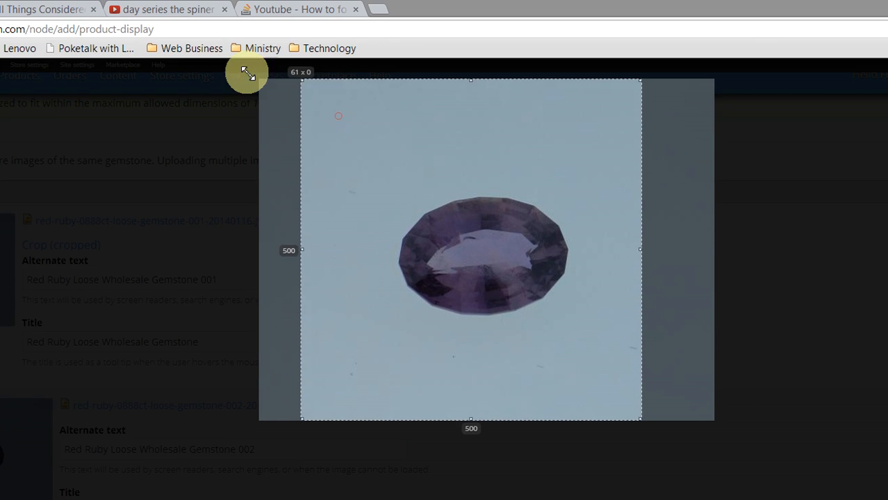
drag(422, 188, 447, 189)
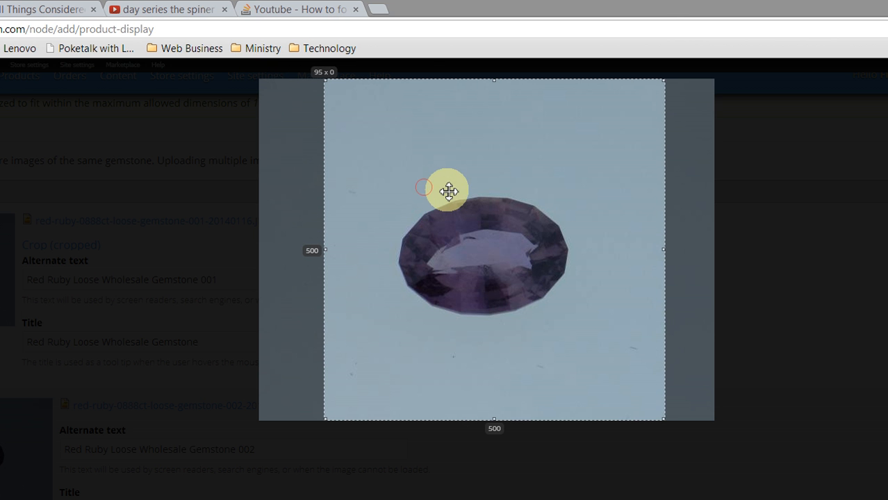
- Reduce the crop selection to about 295 x 295 pixels, centre it on the gemstone and save the crop
drag(324, 80, 466, 218)
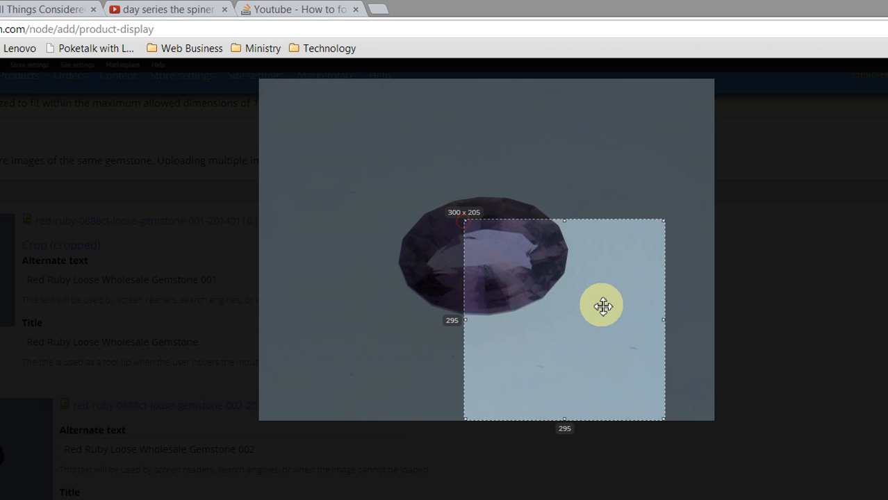
drag(600, 304, 519, 248)
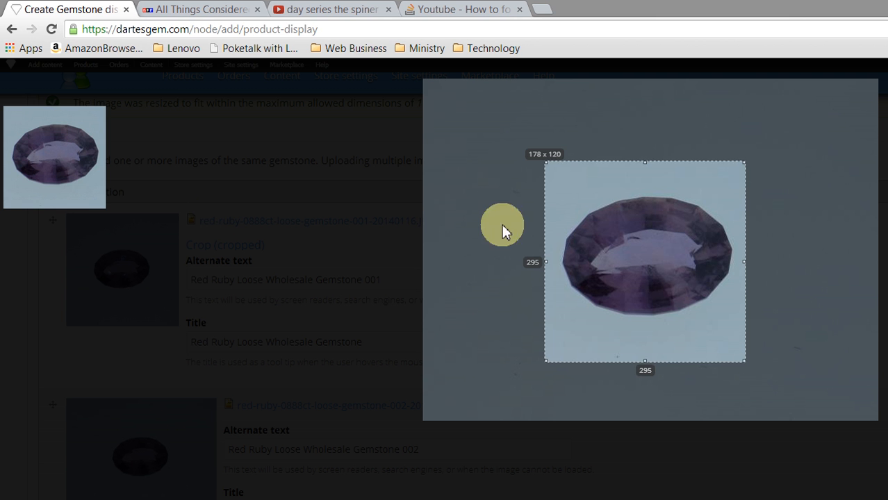
click(538, 203)
drag(562, 183, 565, 202)
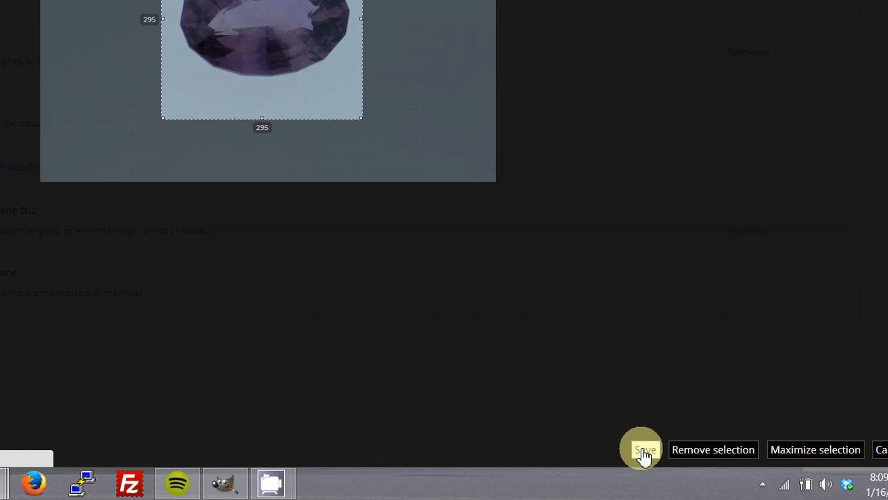
click(781, 469)
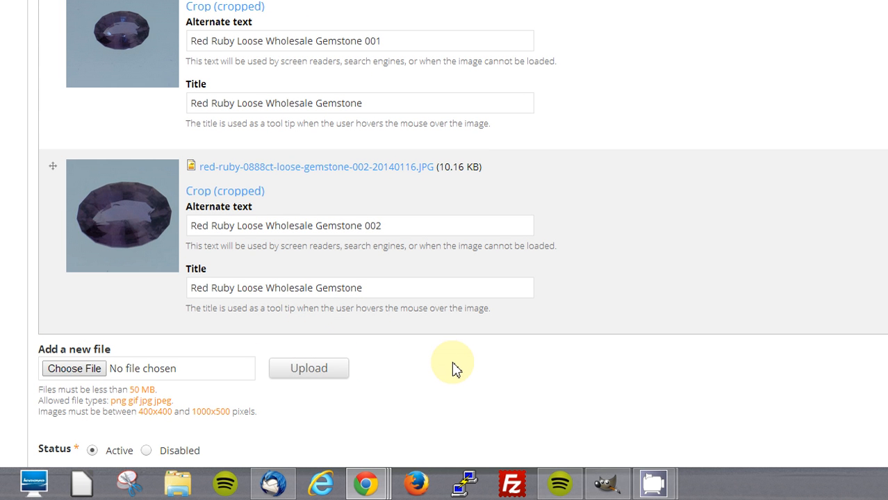
- Create the ruby product from the completed SKU, price and image entries, keeping its status Active
scroll(452, 368, down, 3)
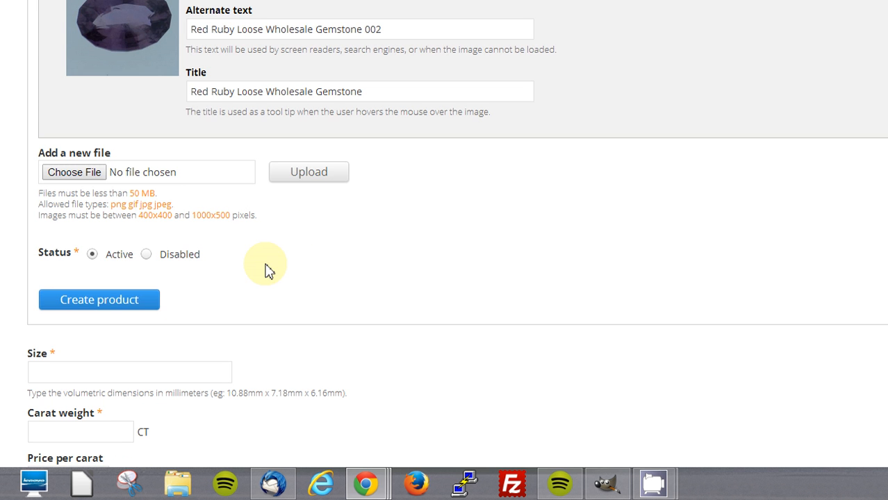
click(122, 309)
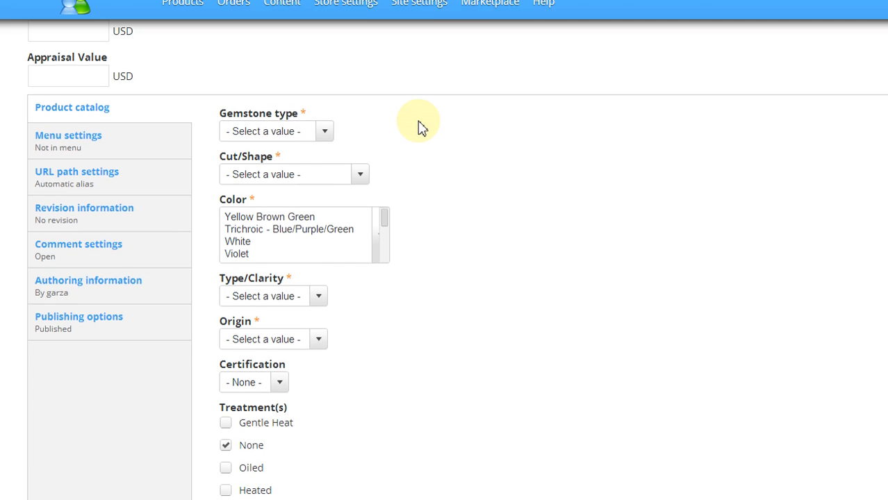
scroll(421, 15, up, 3)
scroll(421, 155, up, 3)
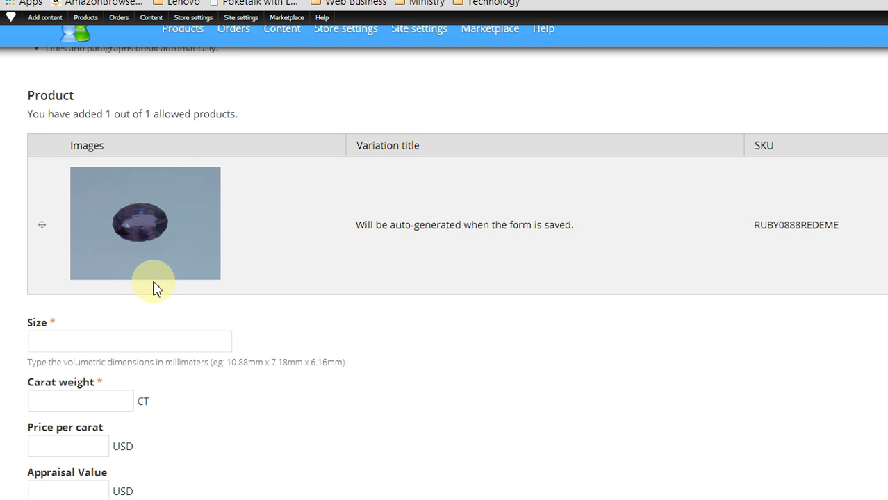
- Enter the gemstone's size as "10.99mm x 7.77mm x 5.55mm"
click(128, 343)
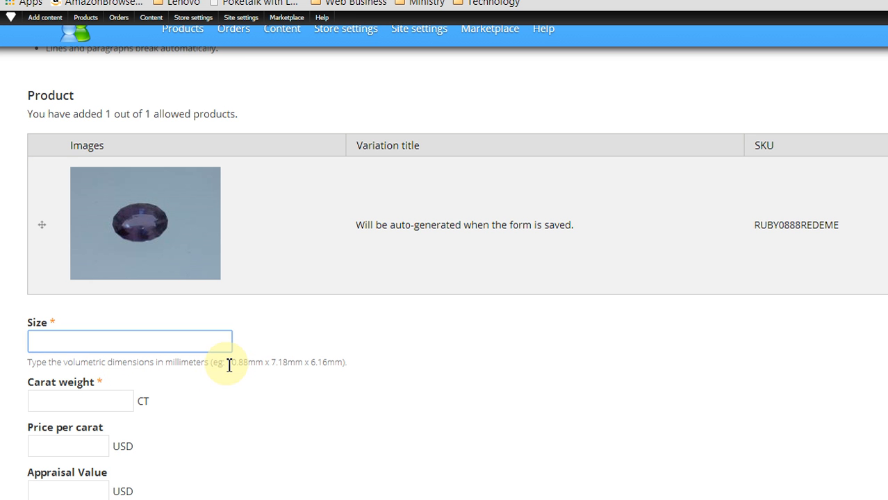
drag(228, 363, 343, 363)
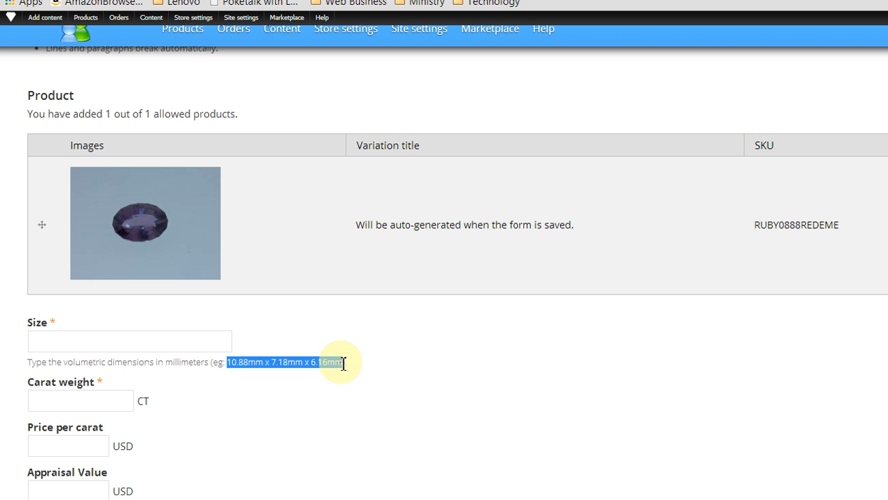
click(180, 348)
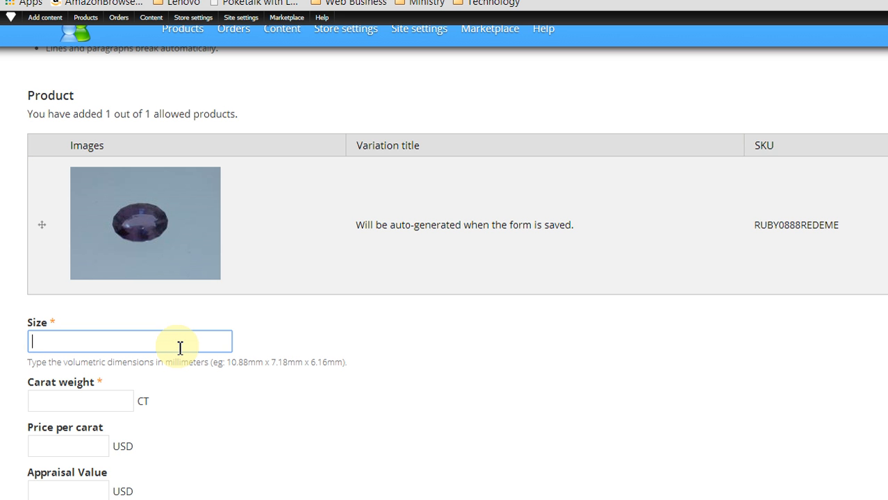
text(10.99mm x 7.77mm x)
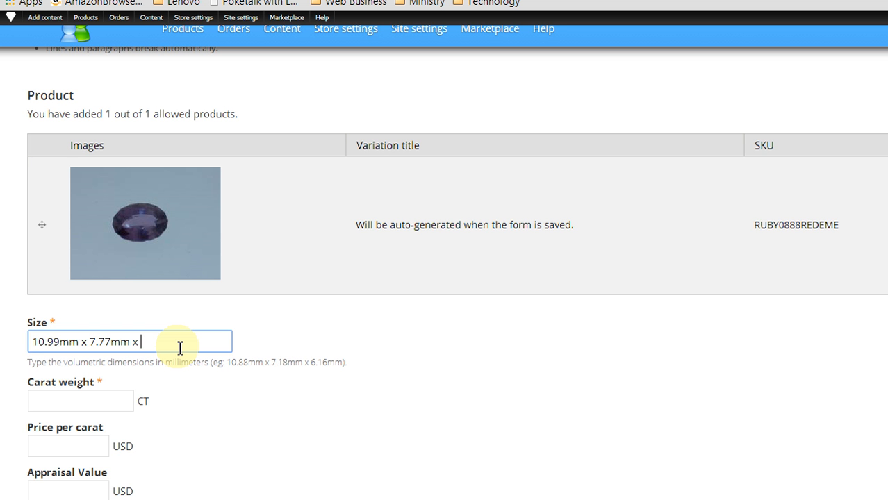
text( 5.55mm)
- Set the gemstone's carat weight to 8.88 CT
scroll(327, 367, down, 1)
click(107, 350)
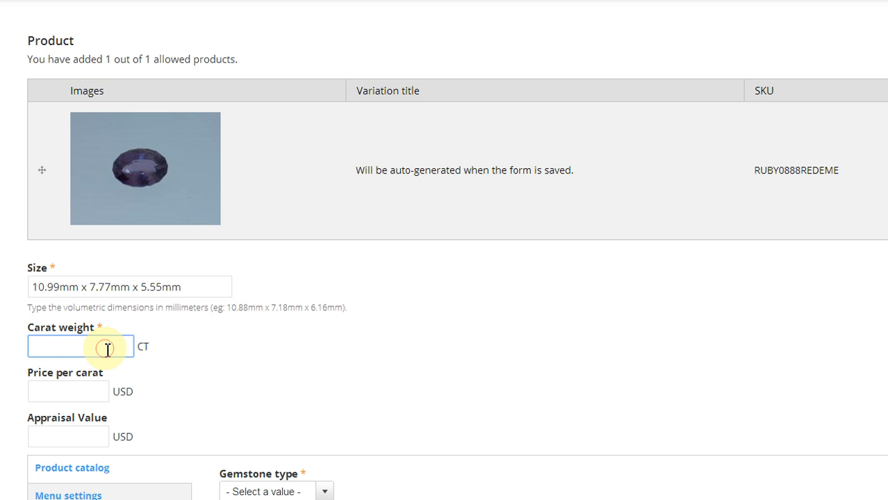
text(8,8)
text(88)
- Set the price per carat to 100.00 USD and the appraisal value to 2000.00 USD
scroll(72, 367, down, 1)
click(69, 364)
text(19)
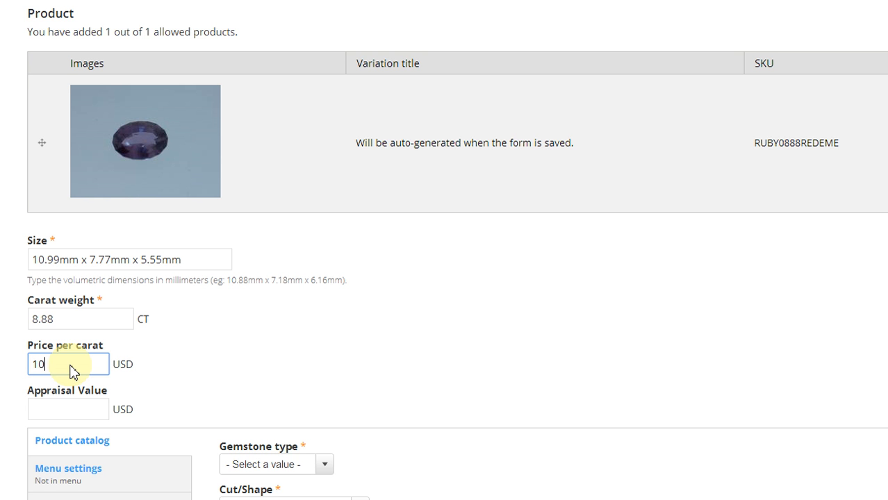
scroll(70, 372, down, 1)
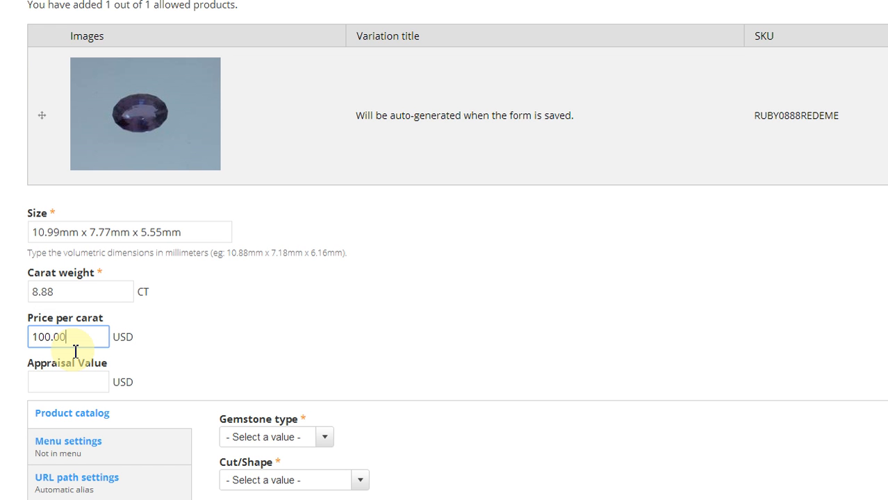
text(.00)
scroll(75, 351, down, 1)
click(77, 352)
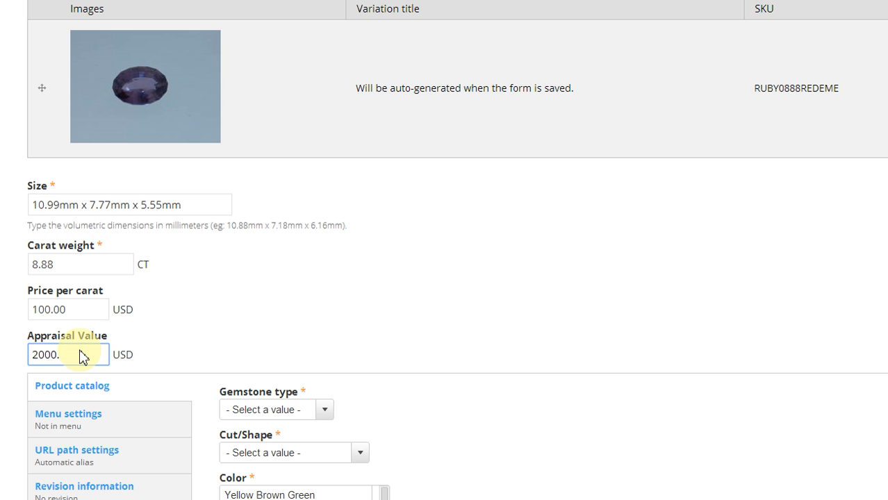
click(406, 359)
- Set the product's gemstone type to Ruby and its cut/shape to Emerald-Cut in the product catalog details
scroll(406, 360, down, 2)
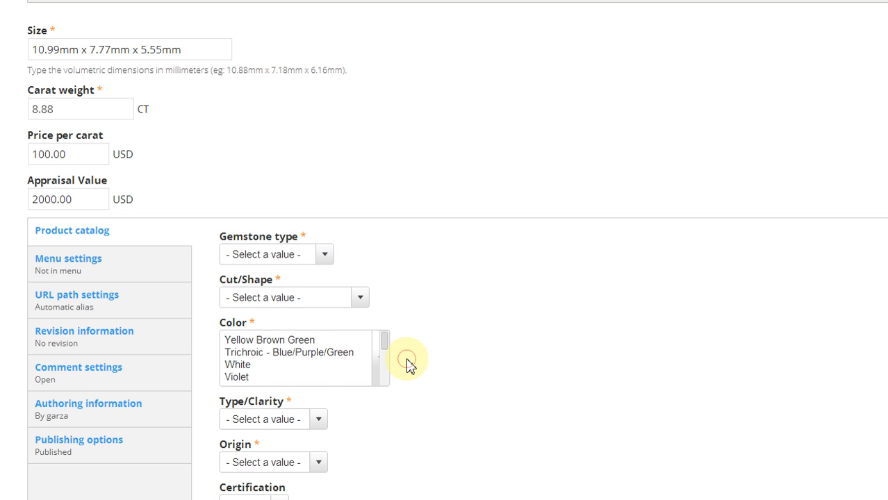
click(326, 257)
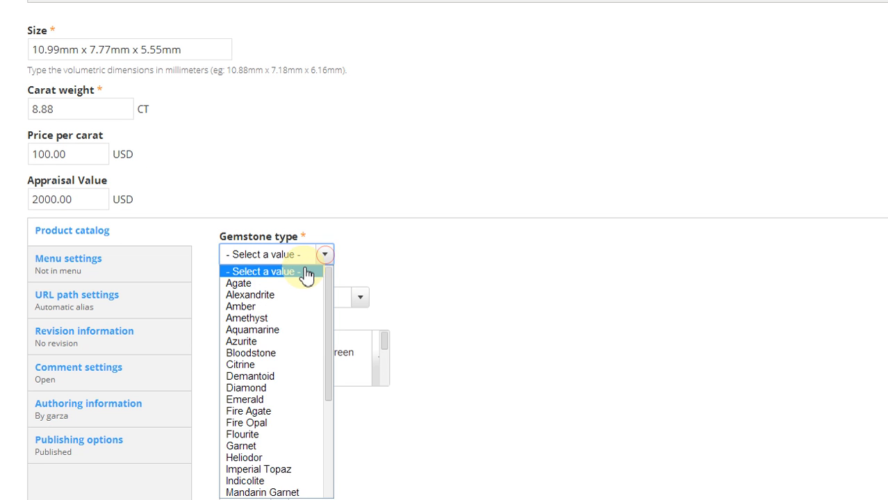
scroll(297, 424, down, 3)
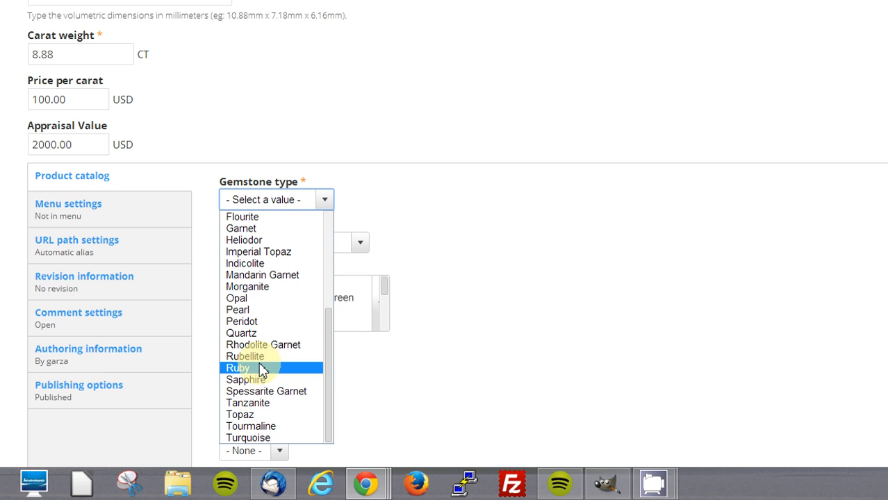
click(249, 368)
click(293, 243)
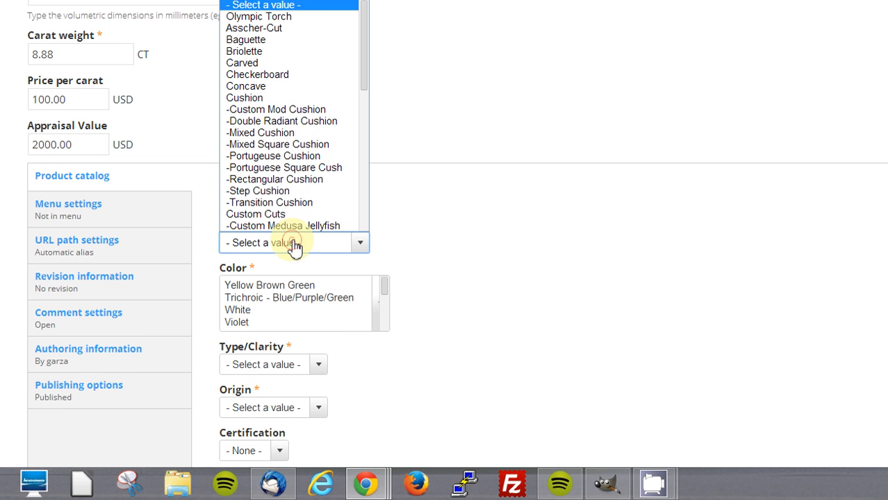
scroll(294, 173, down, 5)
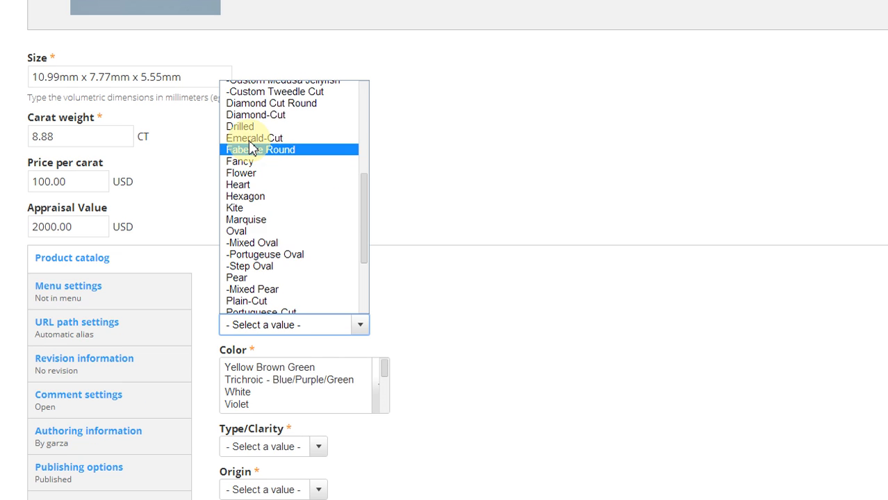
click(247, 138)
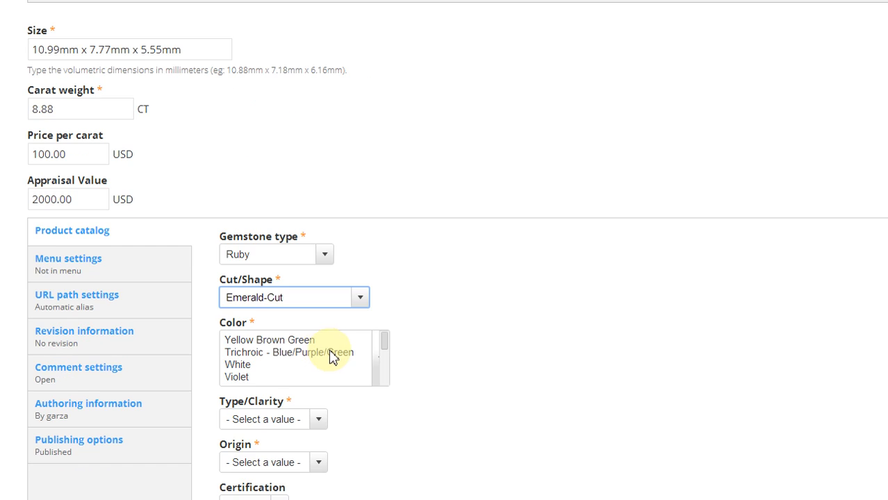
- Choose Top-Red, listed under Red, as the gemstone's color
scroll(333, 363, down, 3)
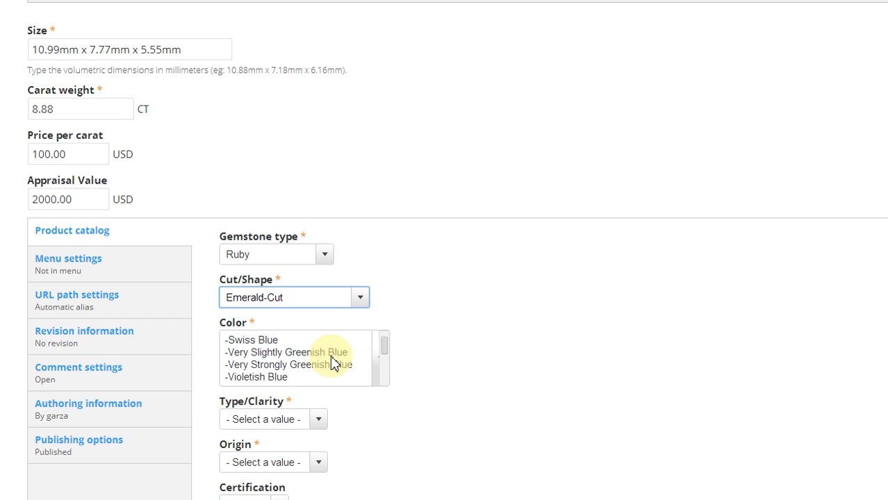
drag(386, 344, 386, 374)
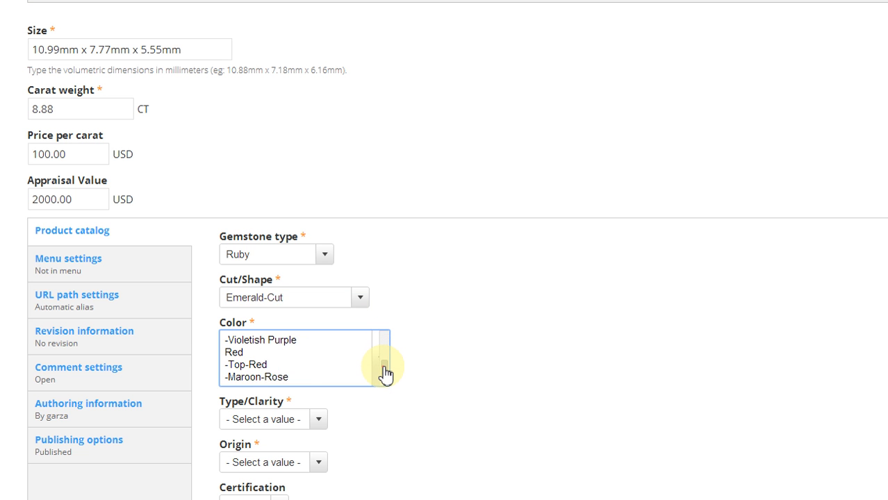
scroll(390, 362, down, 1)
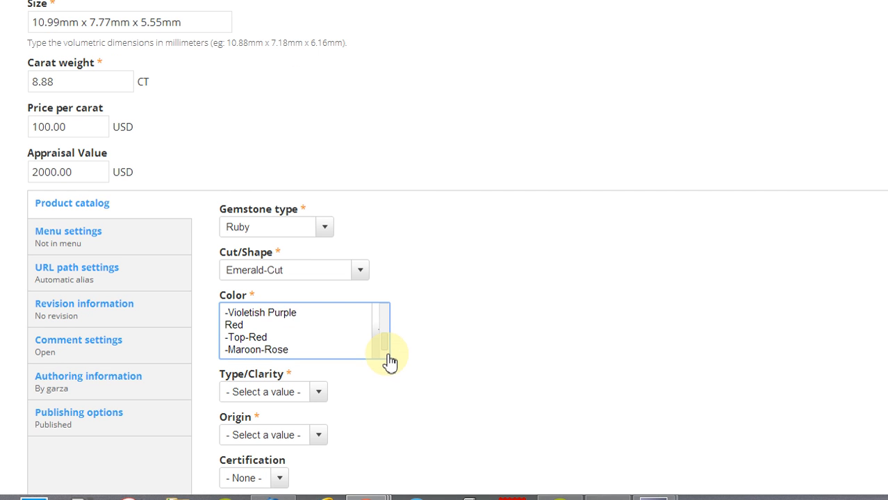
scroll(390, 361, down, 2)
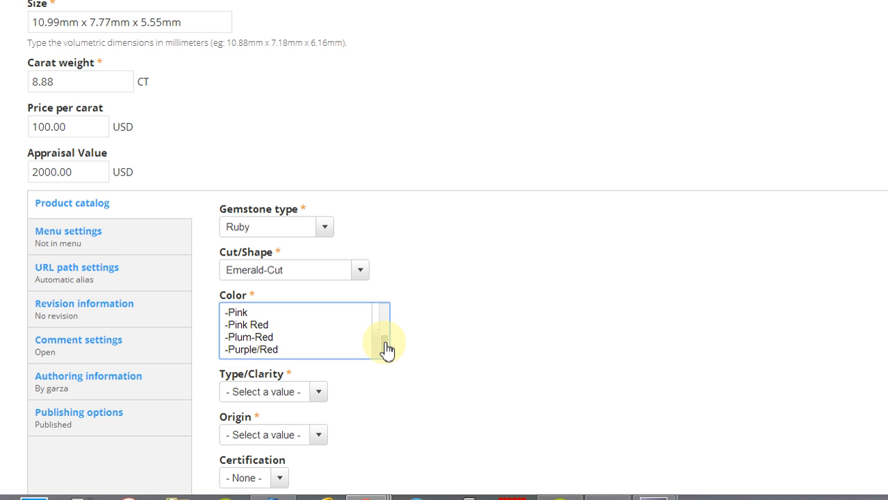
scroll(387, 350, down, 2)
scroll(387, 349, up, 1)
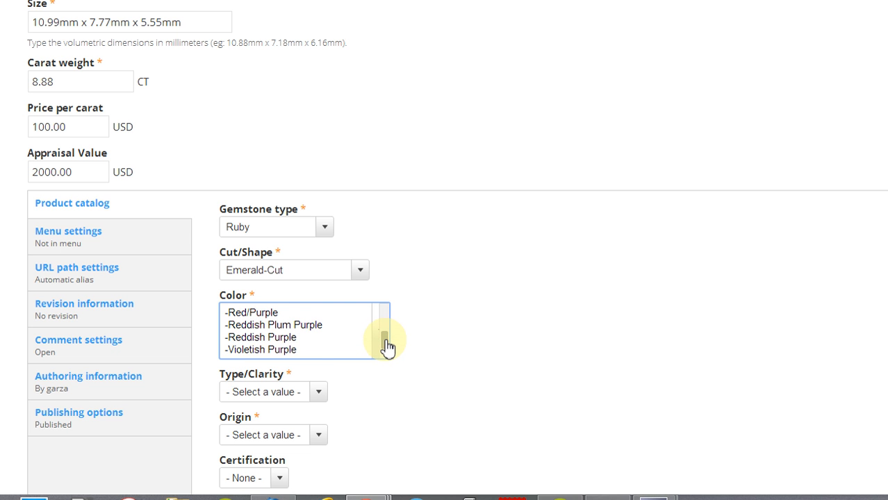
scroll(387, 347, down, 2)
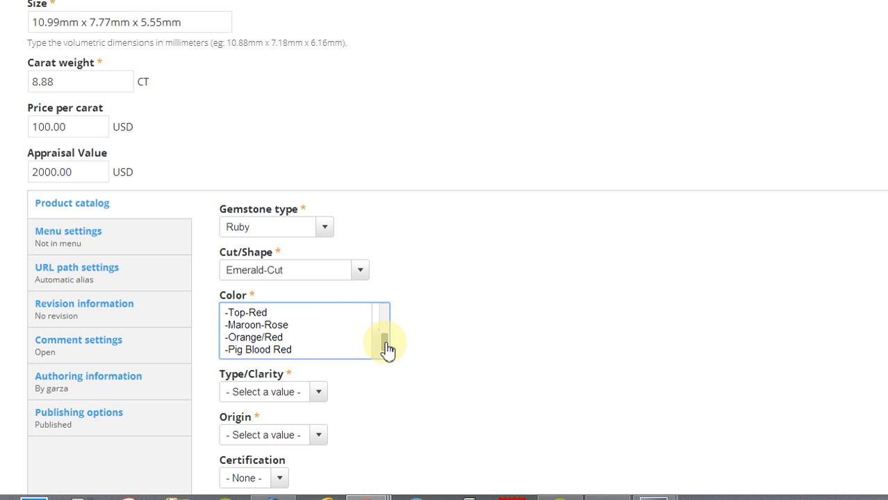
click(255, 312)
- Set the ruby's type/clarity to II-VVS and its origin to Kenya
scroll(334, 361, down, 1)
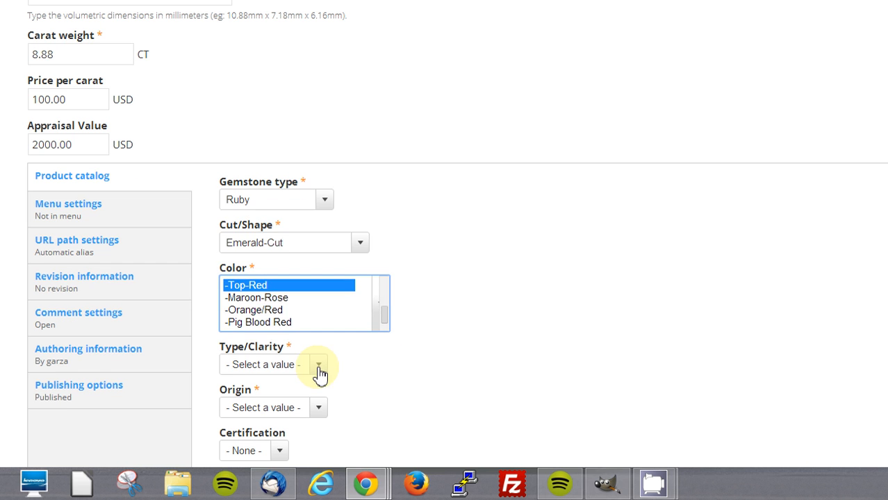
click(317, 367)
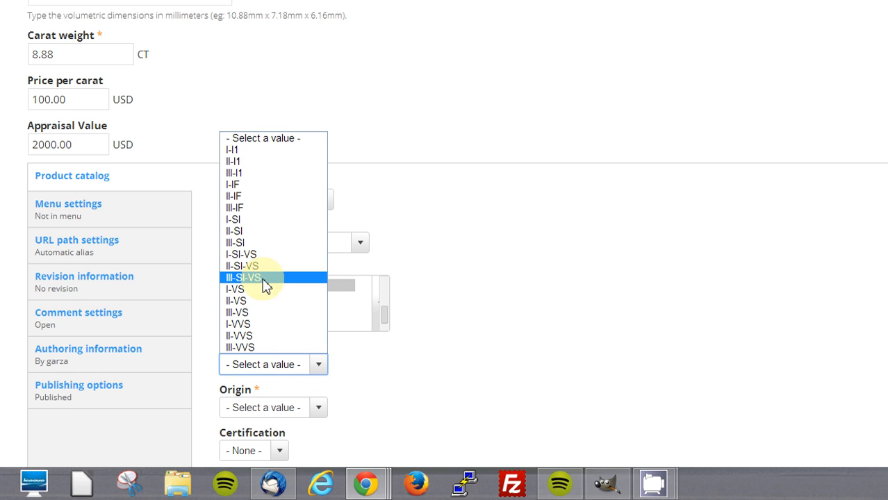
click(267, 336)
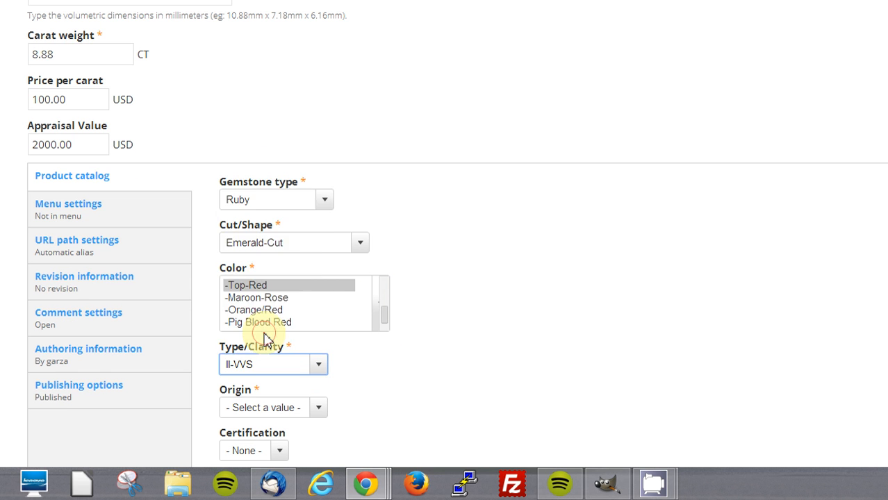
click(322, 416)
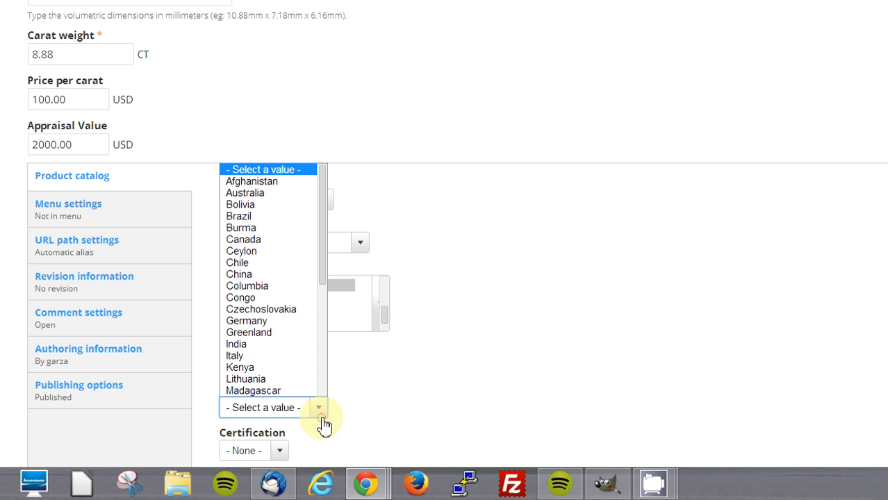
click(263, 371)
- Leave the certification at None and replace the None treatment with Gentle Heat and Oiled
scroll(432, 390, down, 3)
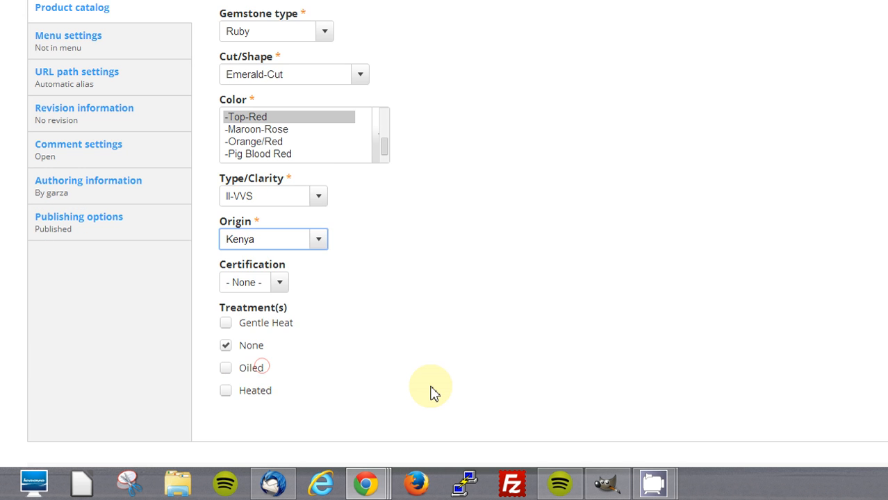
click(281, 257)
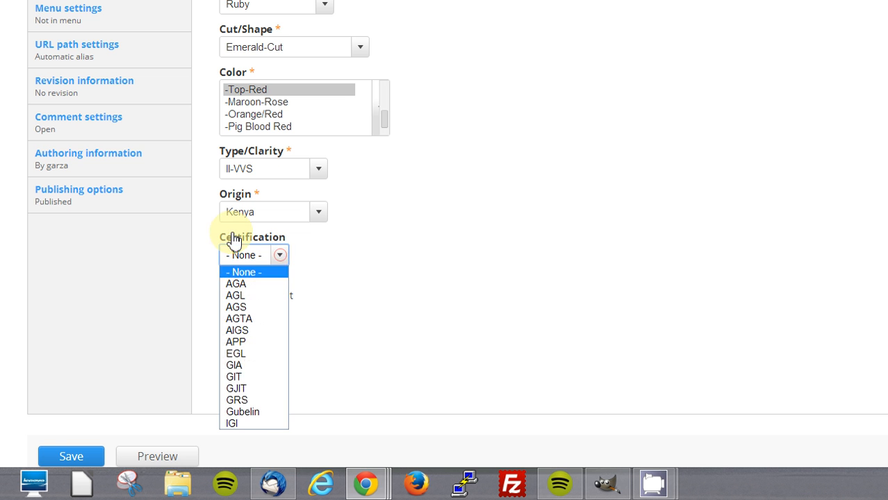
click(403, 252)
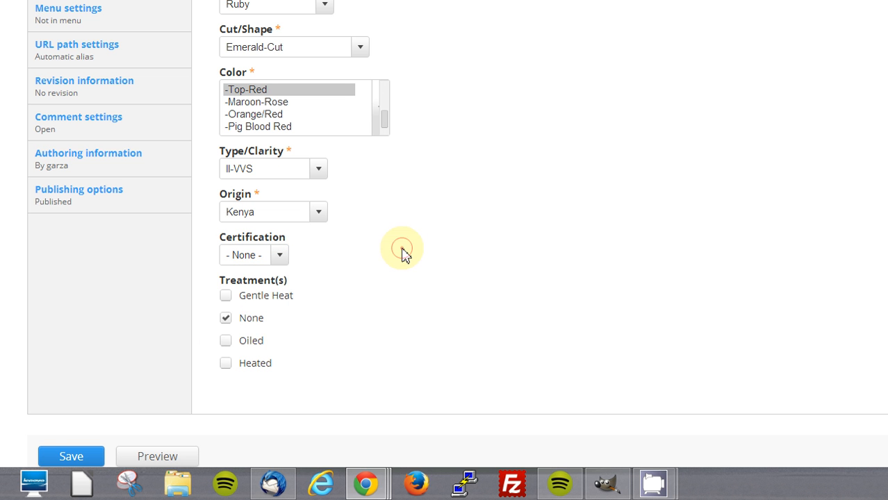
click(229, 298)
click(228, 319)
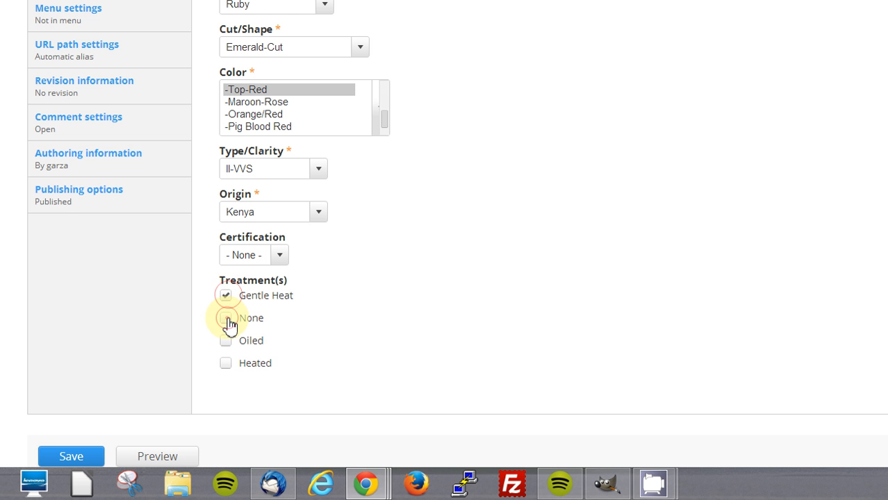
click(224, 341)
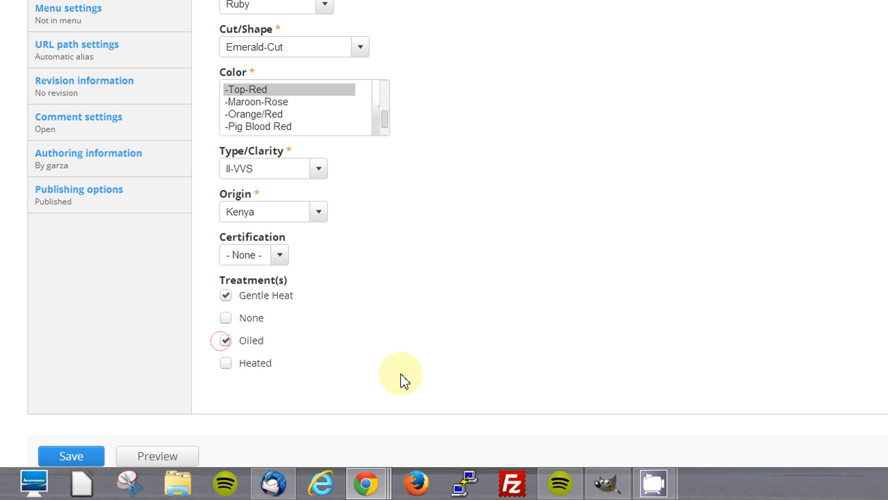
- Save the new ruby gemstone product
scroll(400, 380, down, 1)
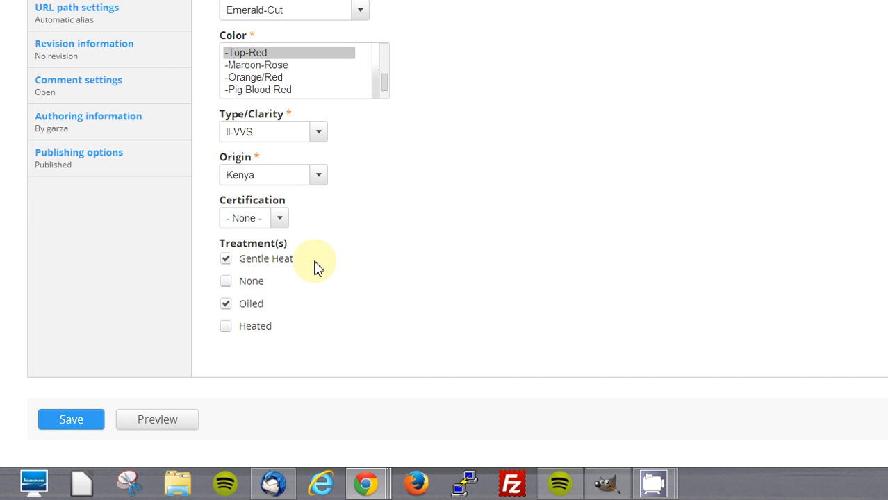
click(89, 425)
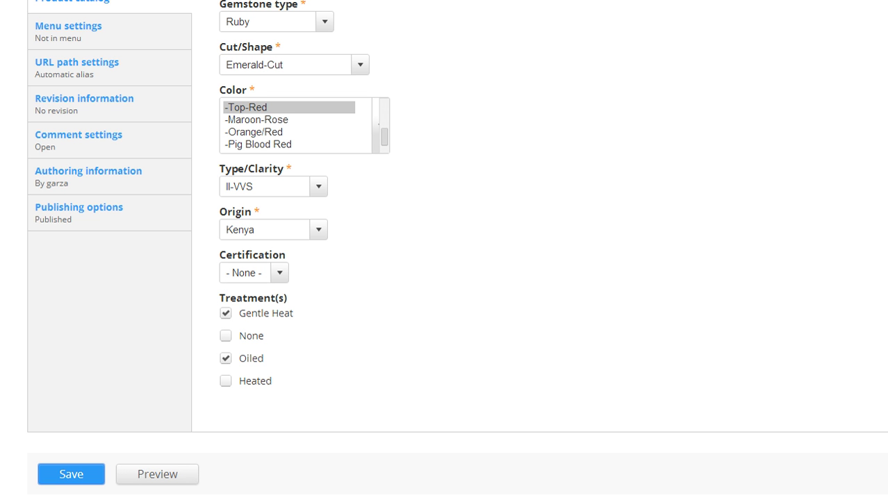
scroll(452, 47, up, 1)
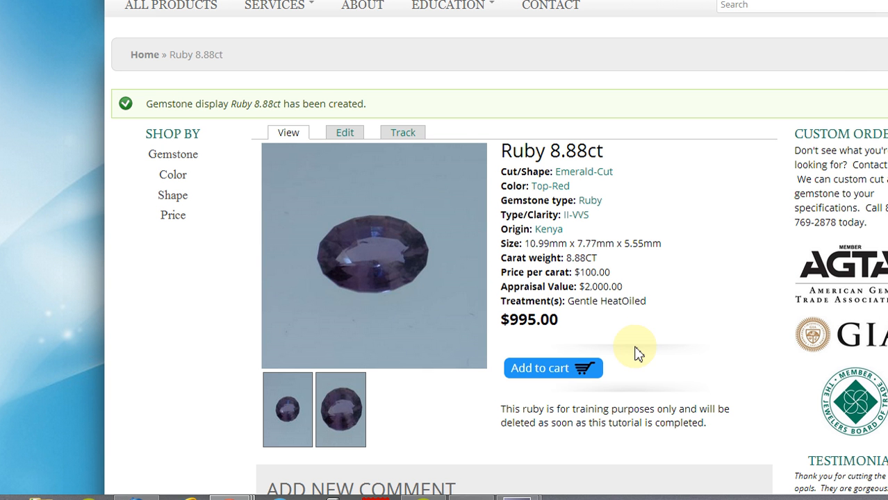
- Review the saved ruby's product page, checking its attributes, description and the magnified view of its images
scroll(632, 353, down, 2)
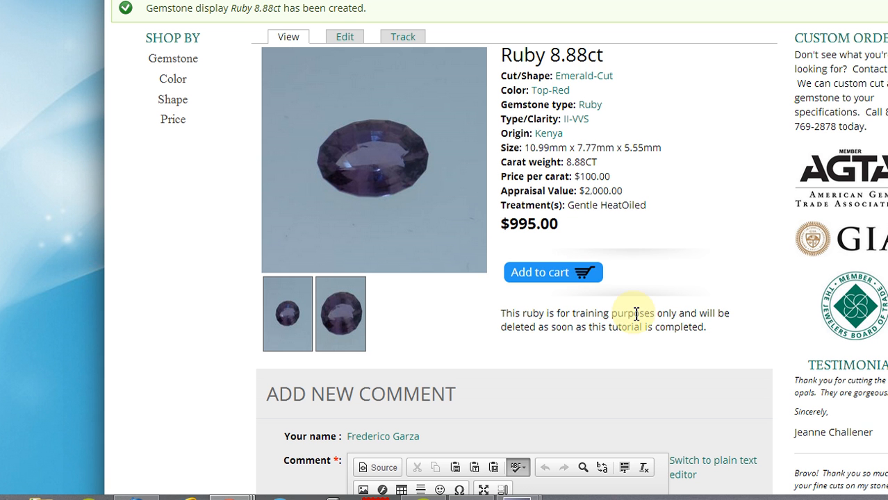
drag(500, 313, 724, 332)
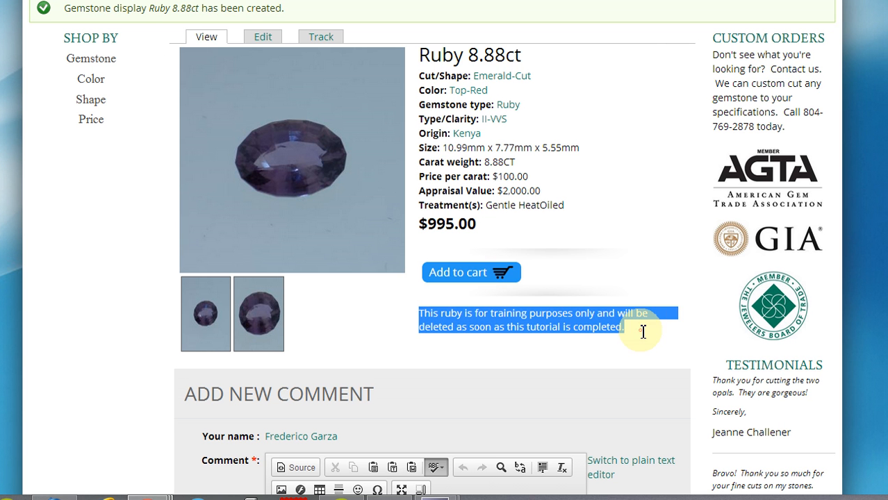
click(259, 297)
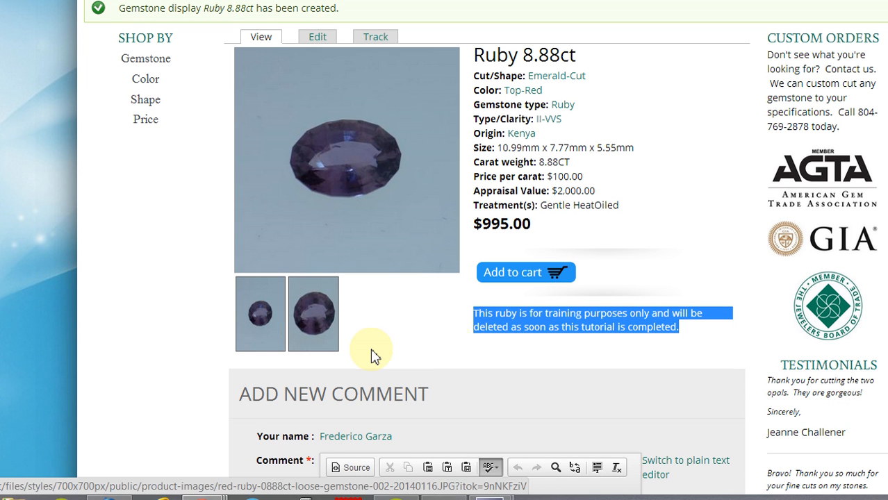
mouse_move(381, 164)
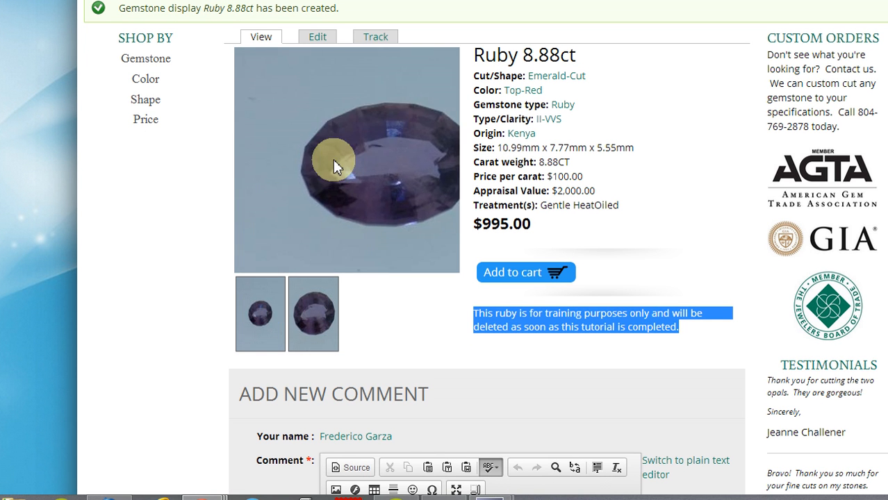
click(311, 309)
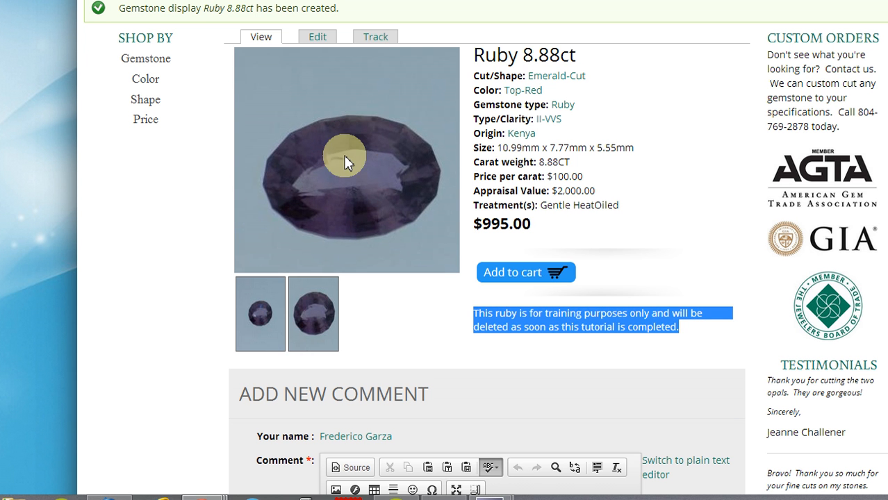
click(453, 331)
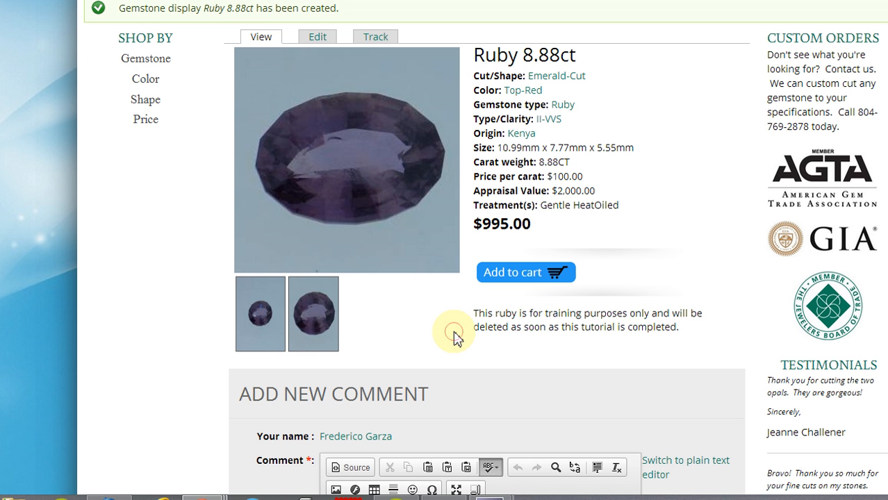
scroll(537, 347, down, 3)
scroll(536, 348, down, 2)
scroll(663, 274, up, 5)
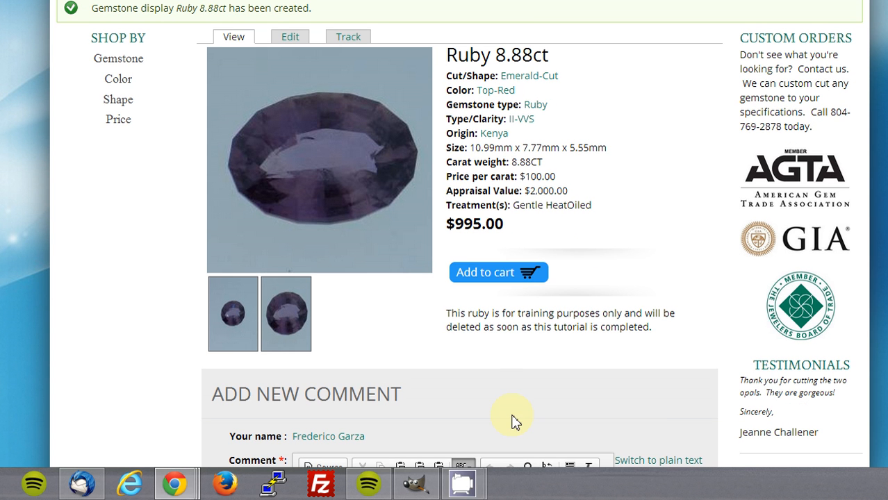
mouse_move(465, 490)
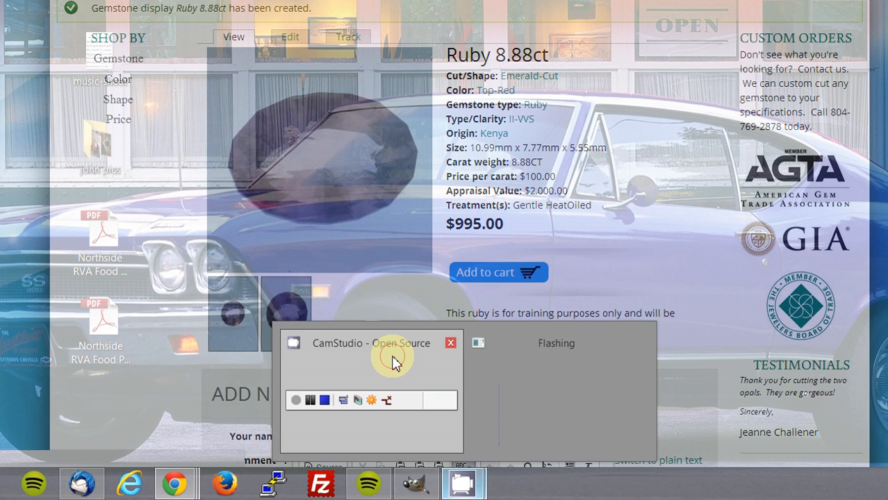
click(393, 358)
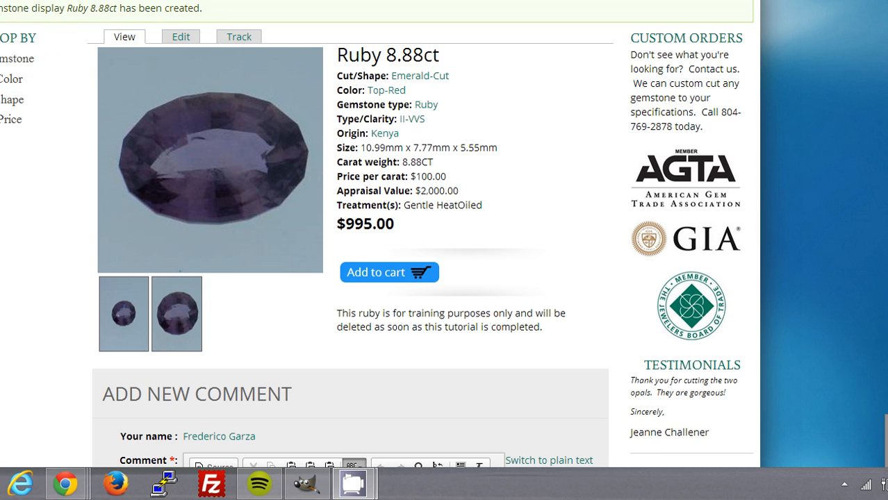